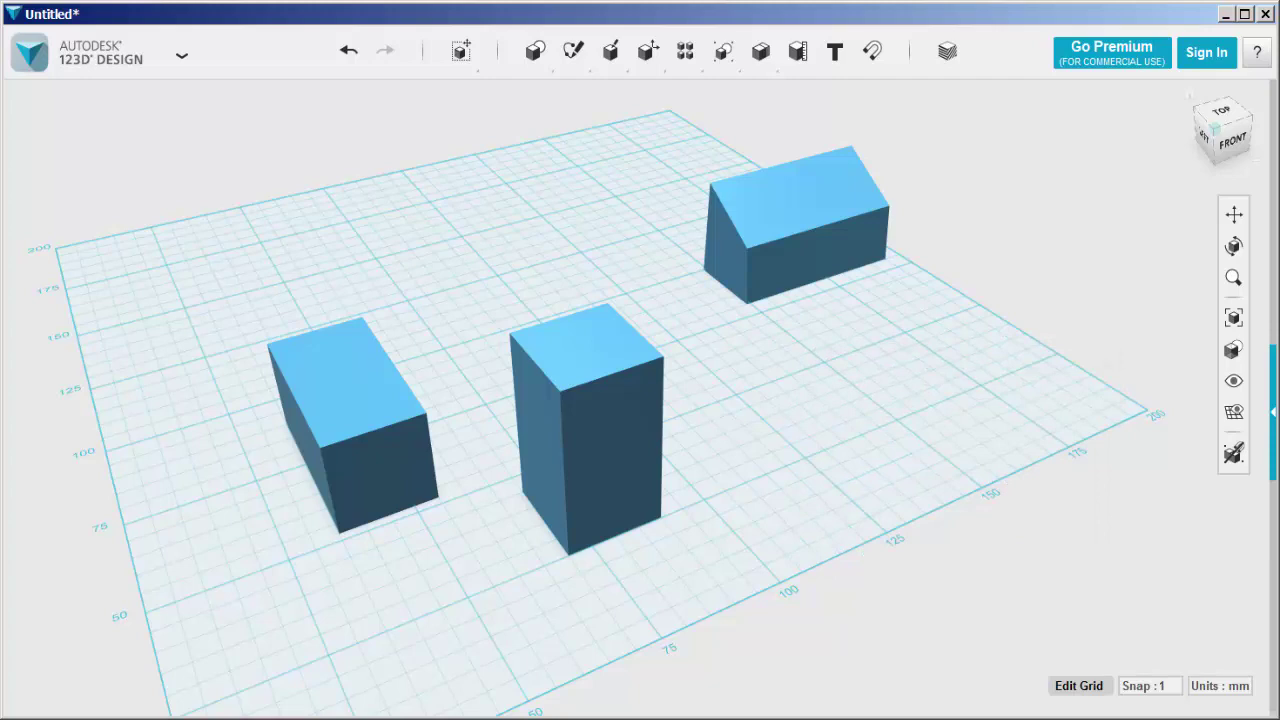
Step: Align the three solids front to back, trying their back edges and centres before settling on their front edges
{"action": "left_click", "coordinate": [790, 202]}
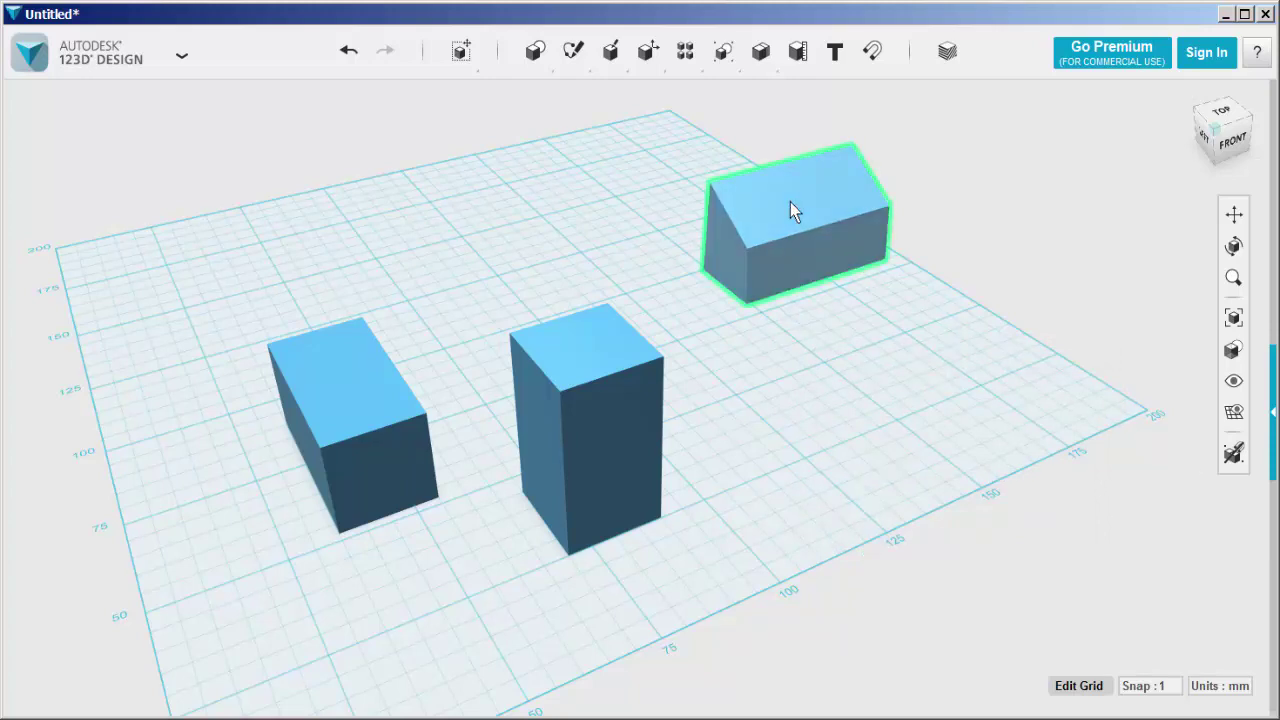
{"action": "left_click", "coordinate": [607, 445], "text": "shift"}
{"action": "left_click", "coordinate": [363, 403], "text": "shift"}
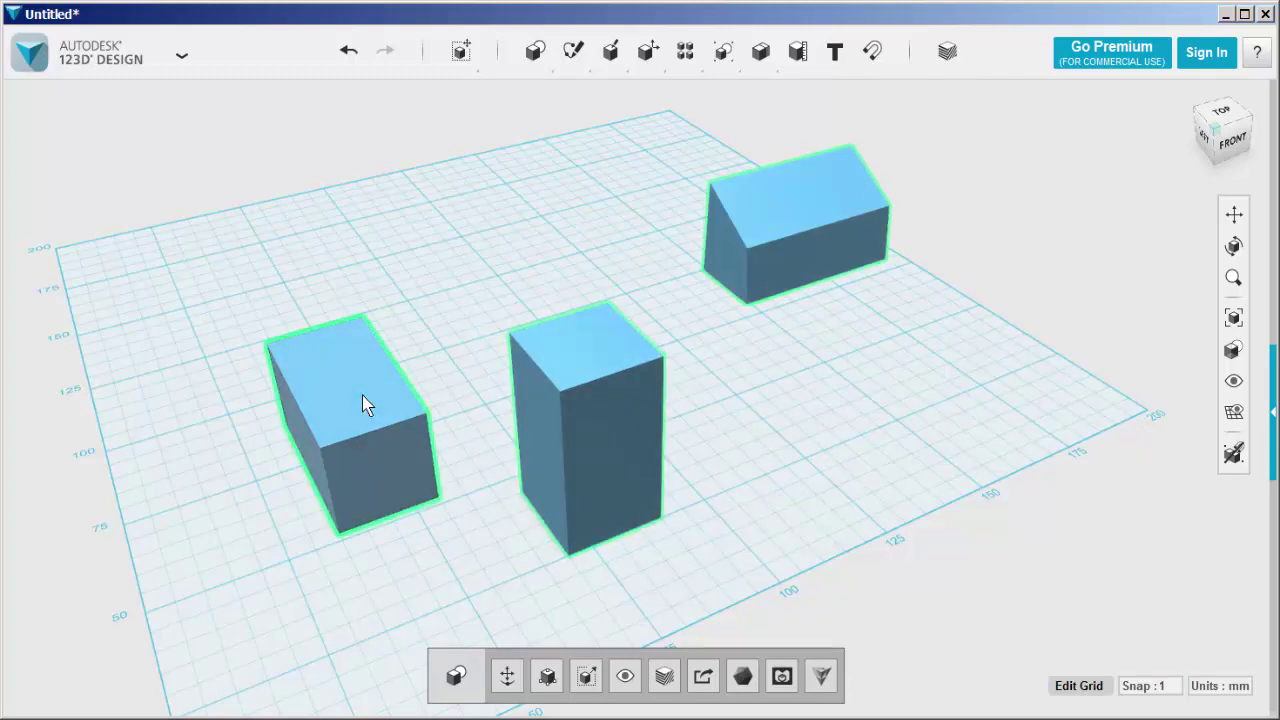
{"action": "mouse_move", "coordinate": [459, 51]}
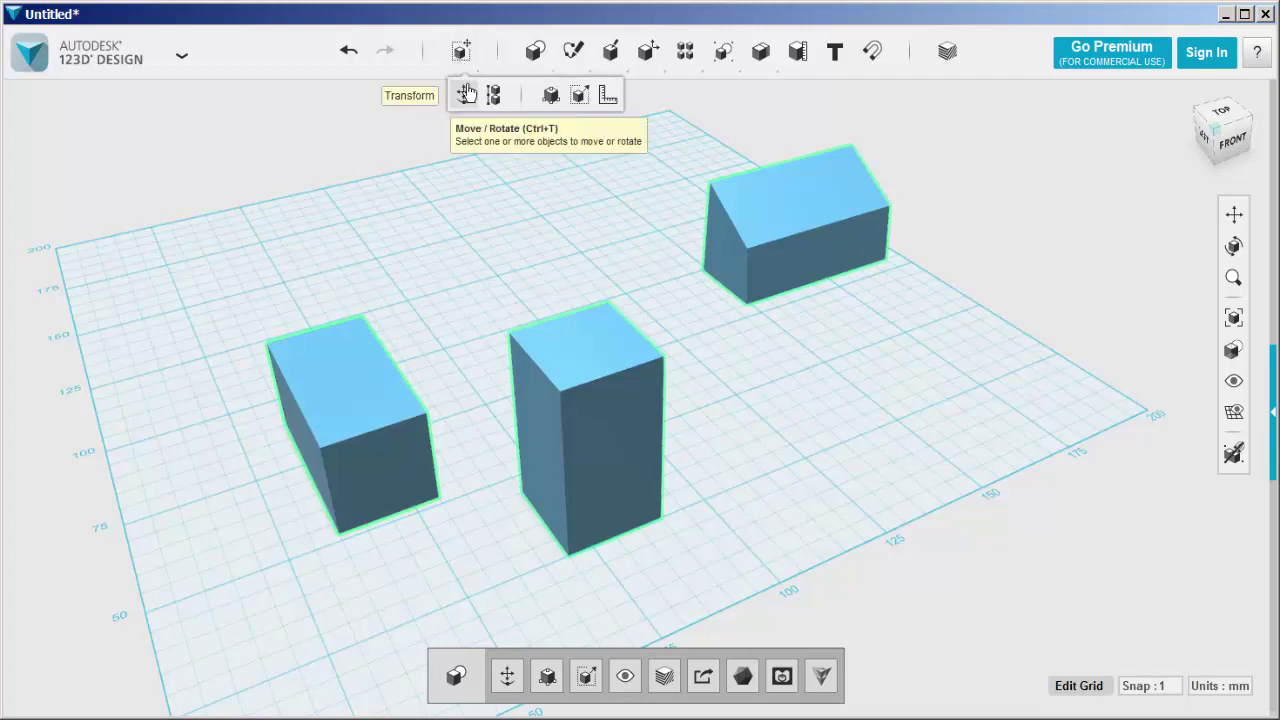
{"action": "left_click", "coordinate": [495, 95]}
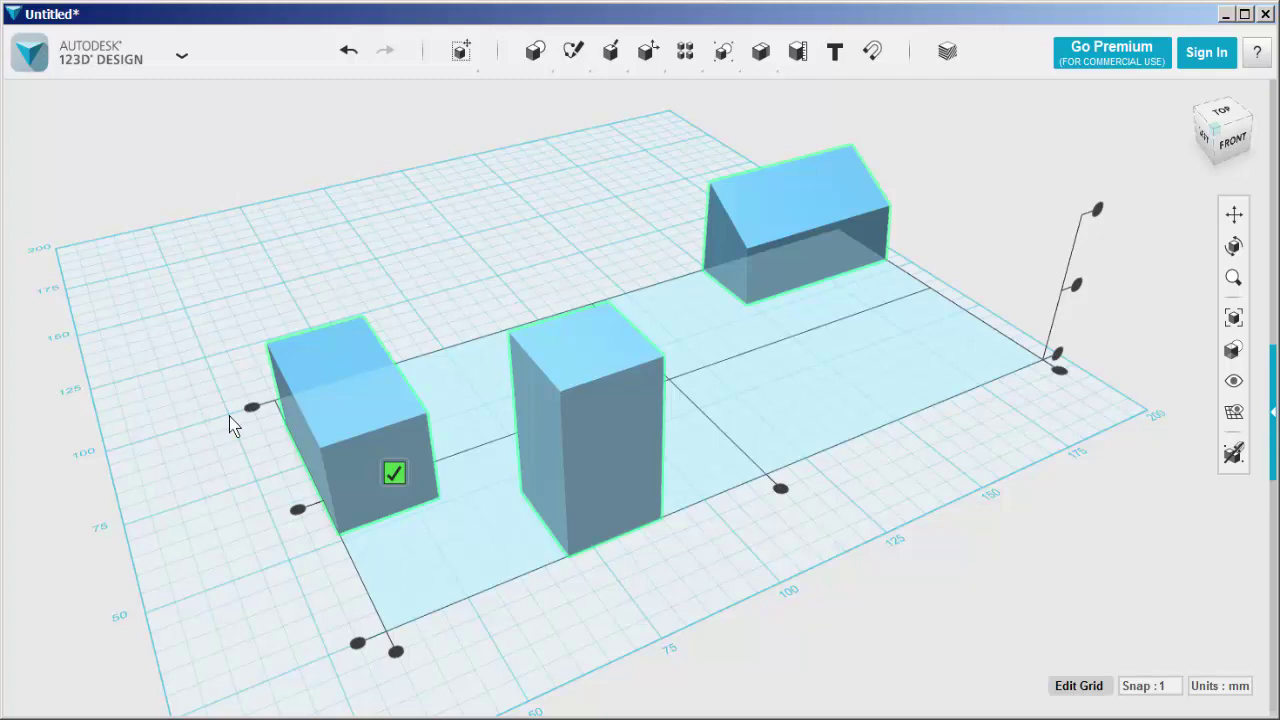
{"action": "left_click", "coordinate": [253, 408]}
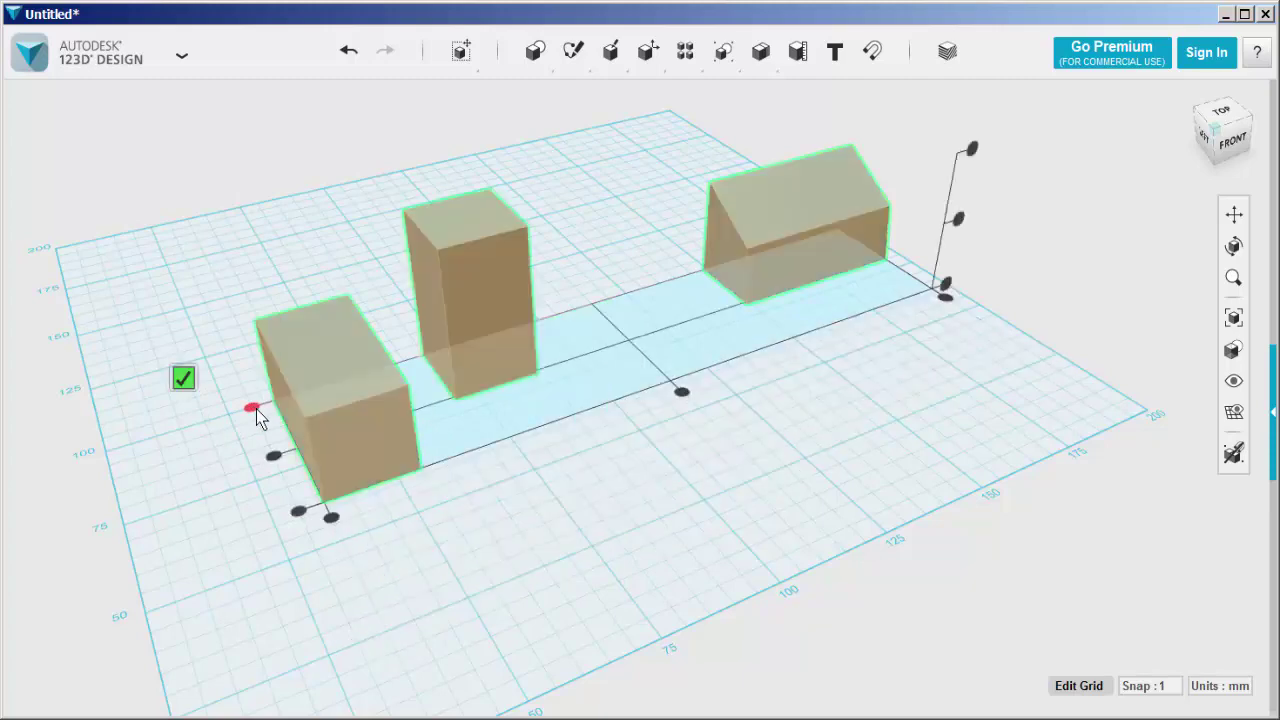
{"action": "left_click", "coordinate": [273, 457]}
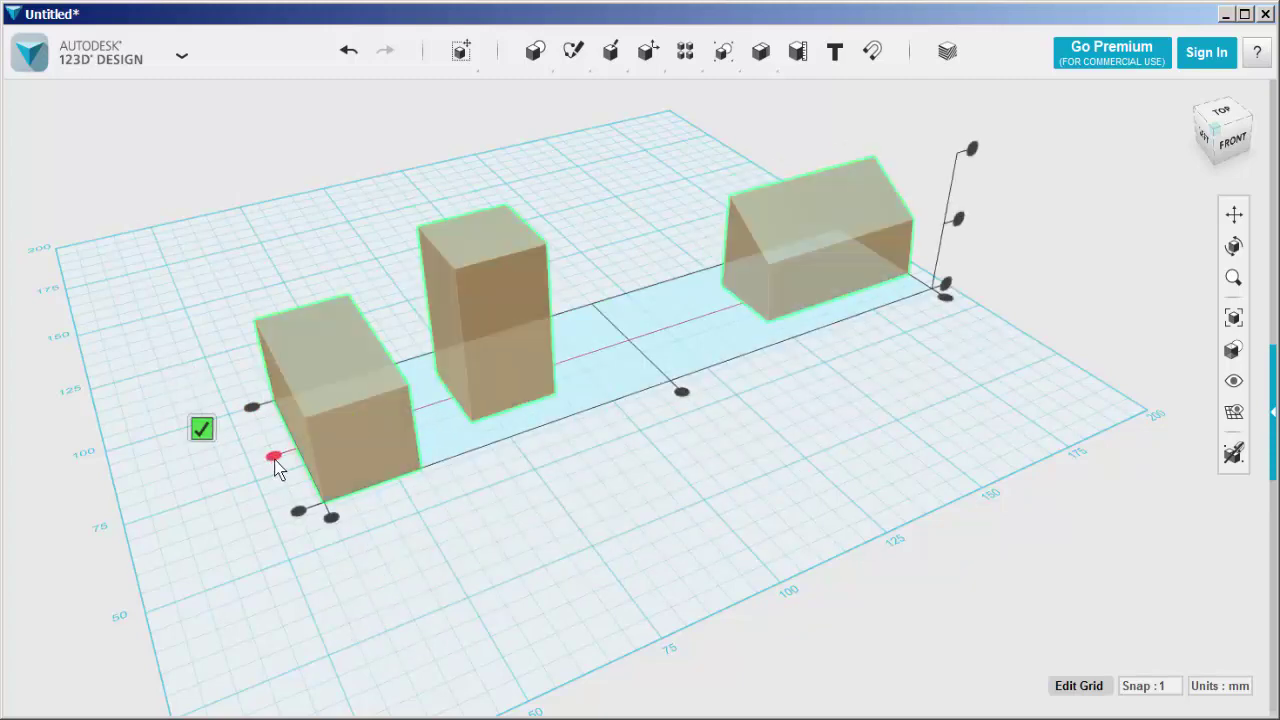
{"action": "left_click", "coordinate": [299, 515]}
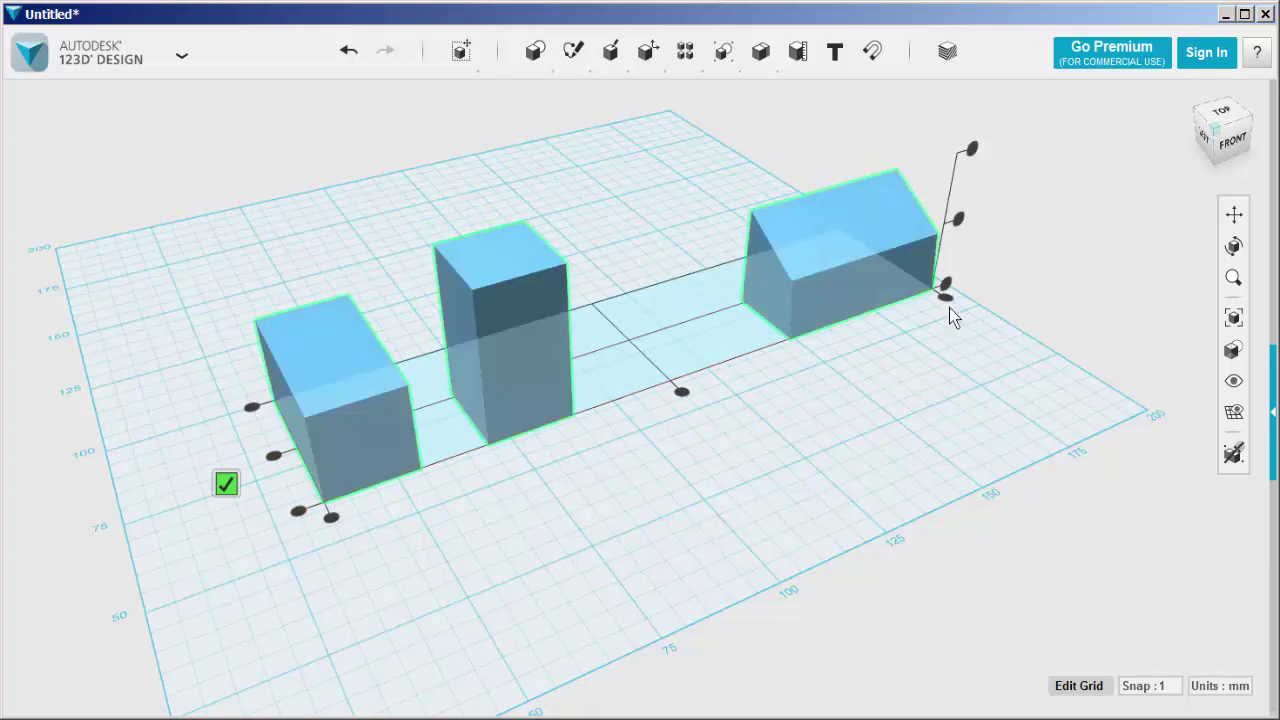
Step: Align the three solids vertically, trying their tops before settling on their mid-heights, and finish the alignment
{"action": "left_click", "coordinate": [972, 151]}
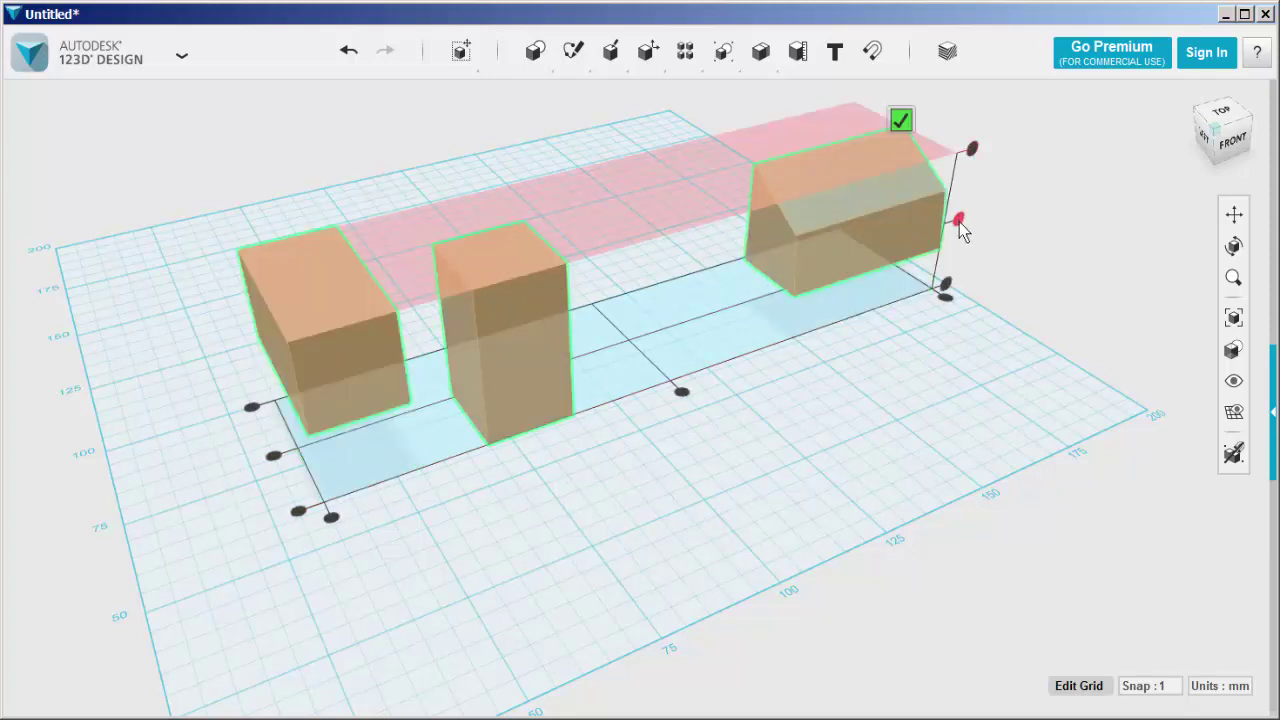
{"action": "left_click", "coordinate": [958, 220]}
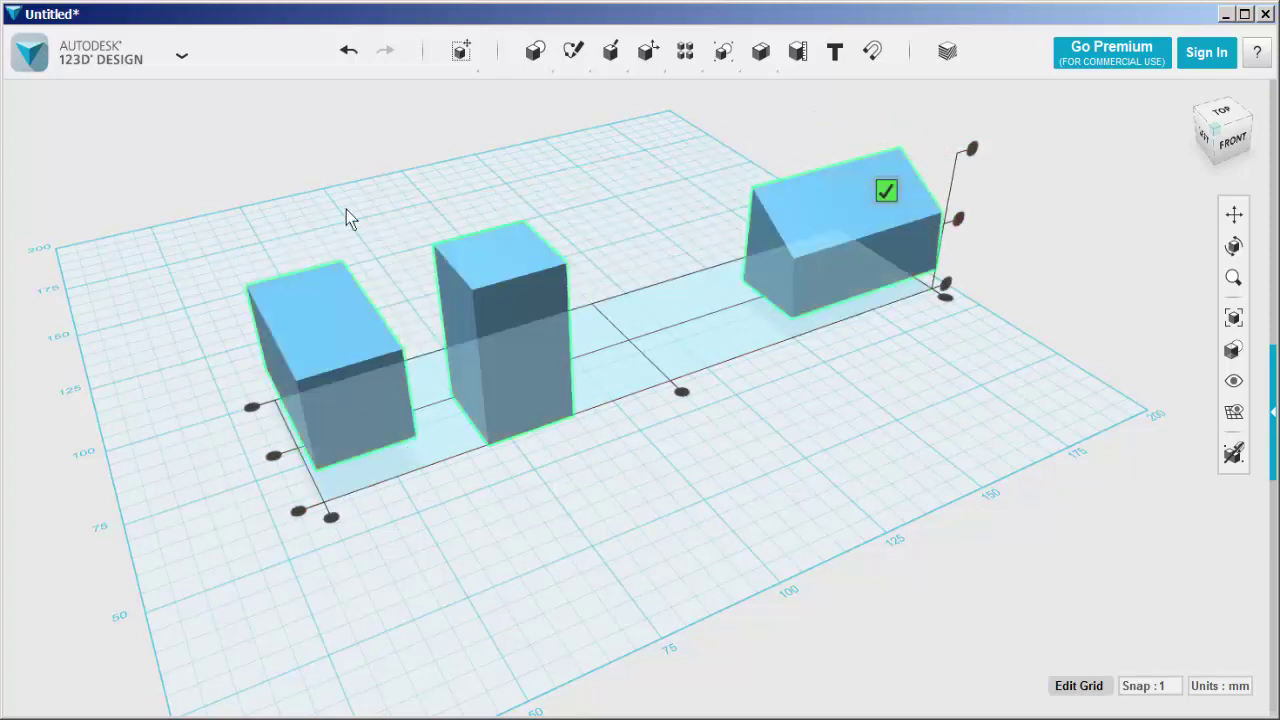
{"action": "left_click", "coordinate": [256, 180]}
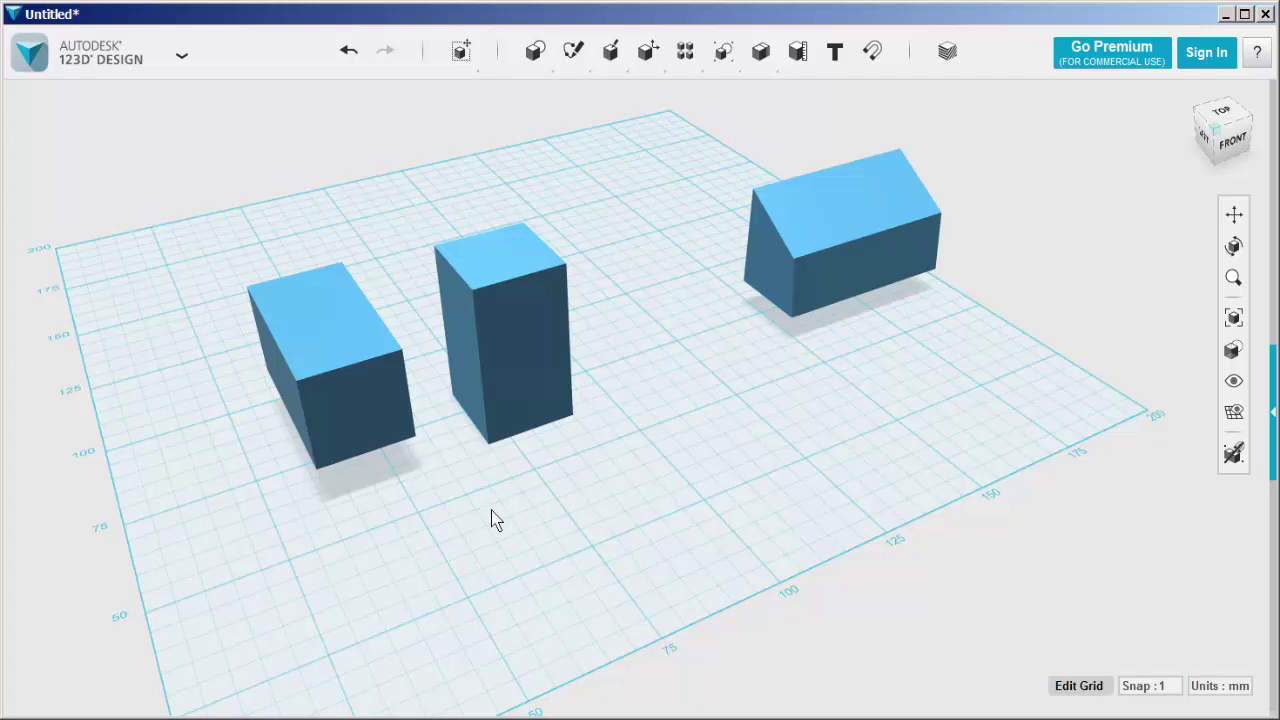
Step: Use Smart Scale on the tall middle box to set its front width to 45 mm
{"action": "left_click", "coordinate": [511, 339]}
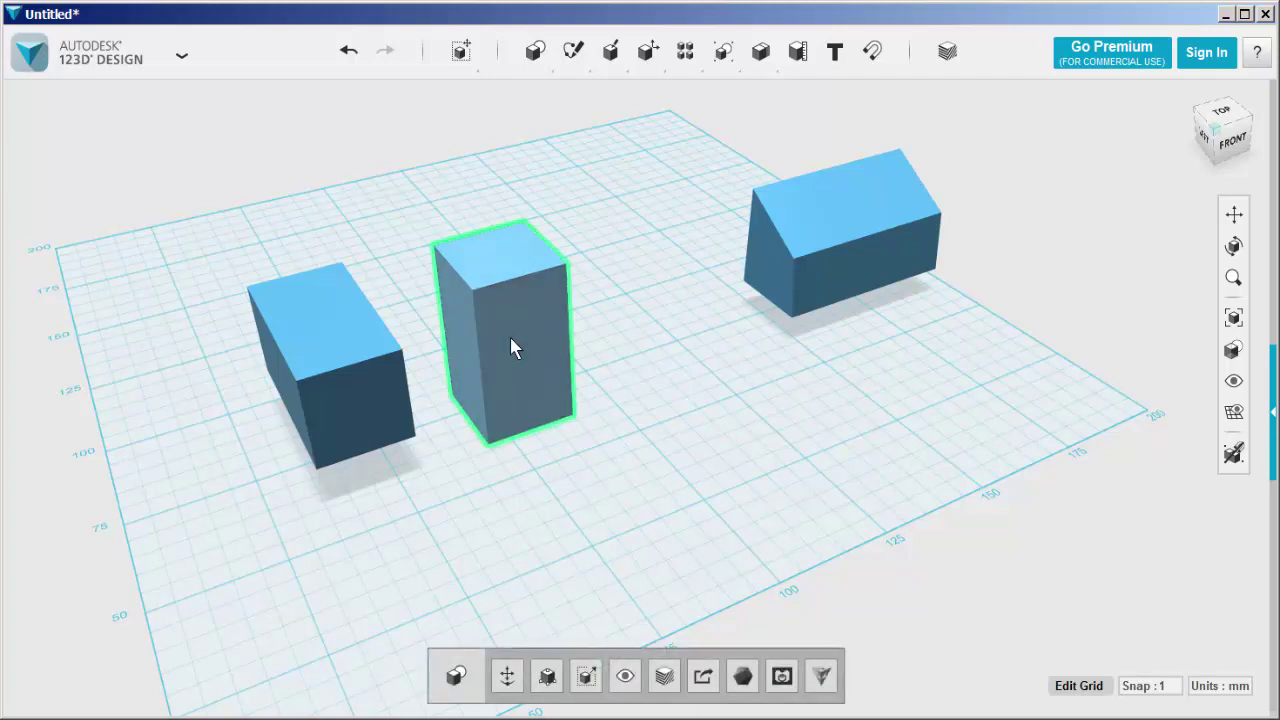
{"action": "left_click", "coordinate": [547, 677]}
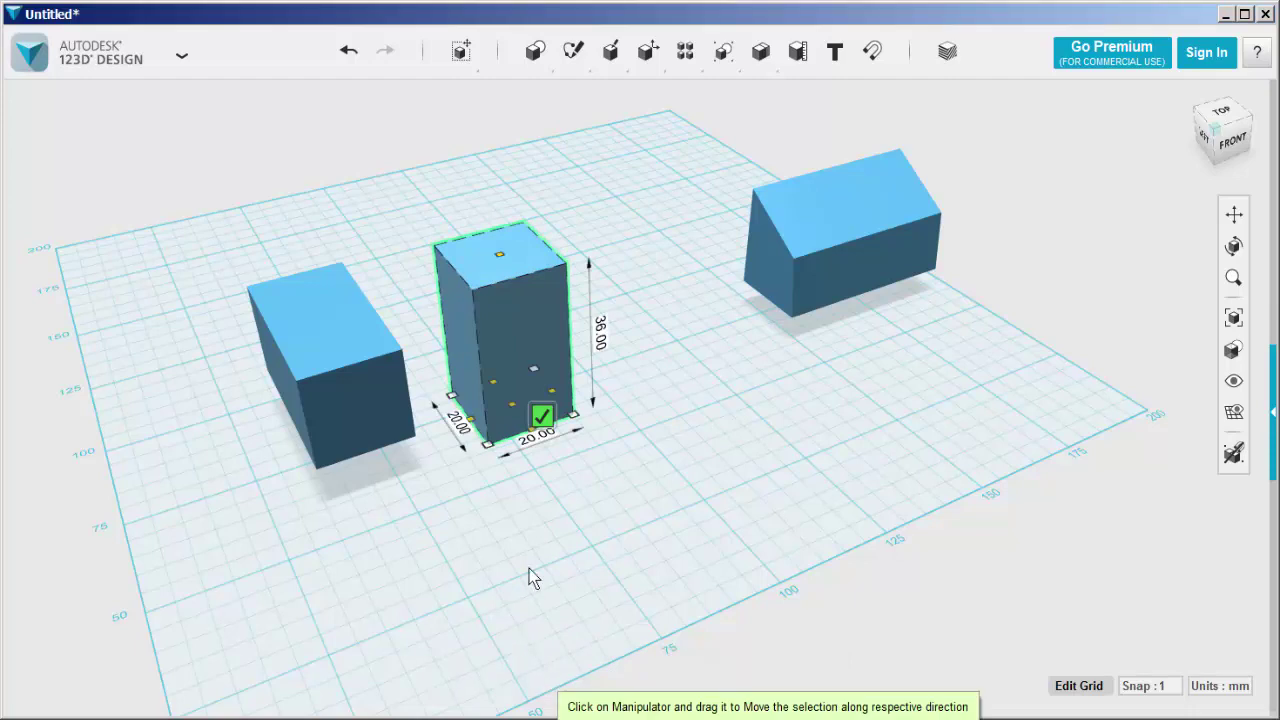
{"action": "scroll", "coordinate": [515, 500], "scroll_direction": "up", "scroll_amount": 5}
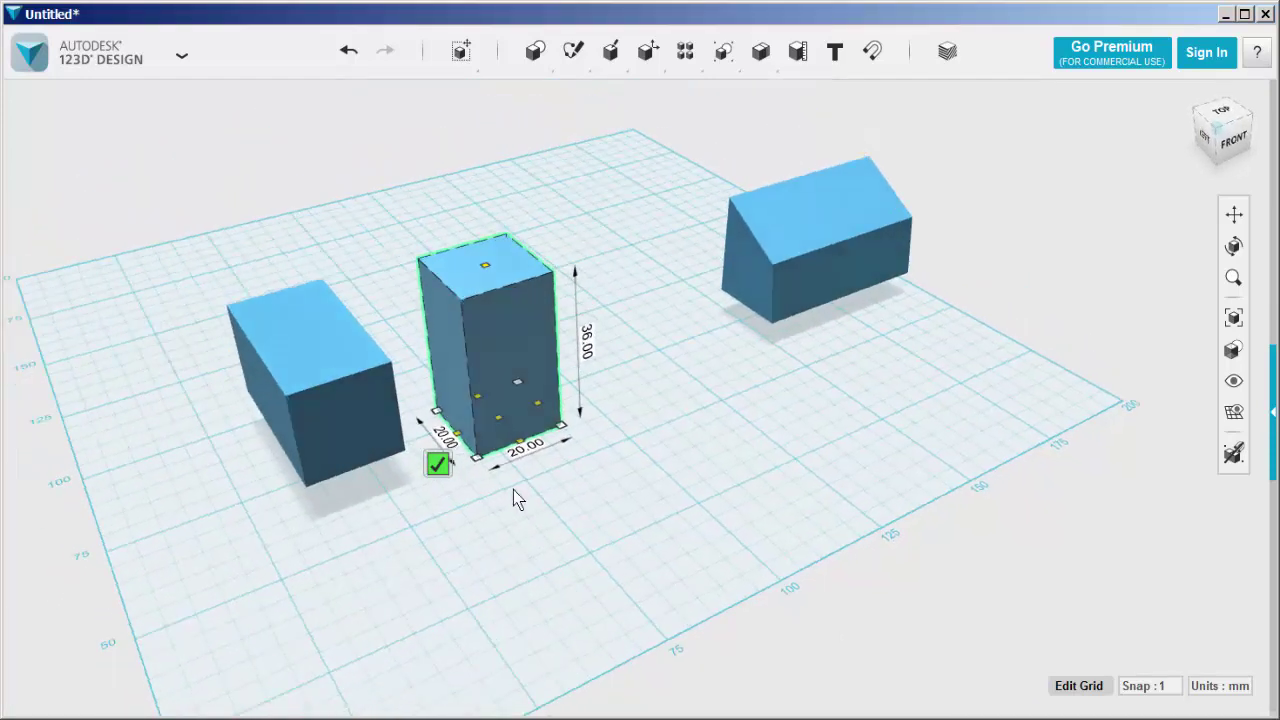
{"action": "scroll", "coordinate": [515, 490], "scroll_direction": "up", "scroll_amount": 2}
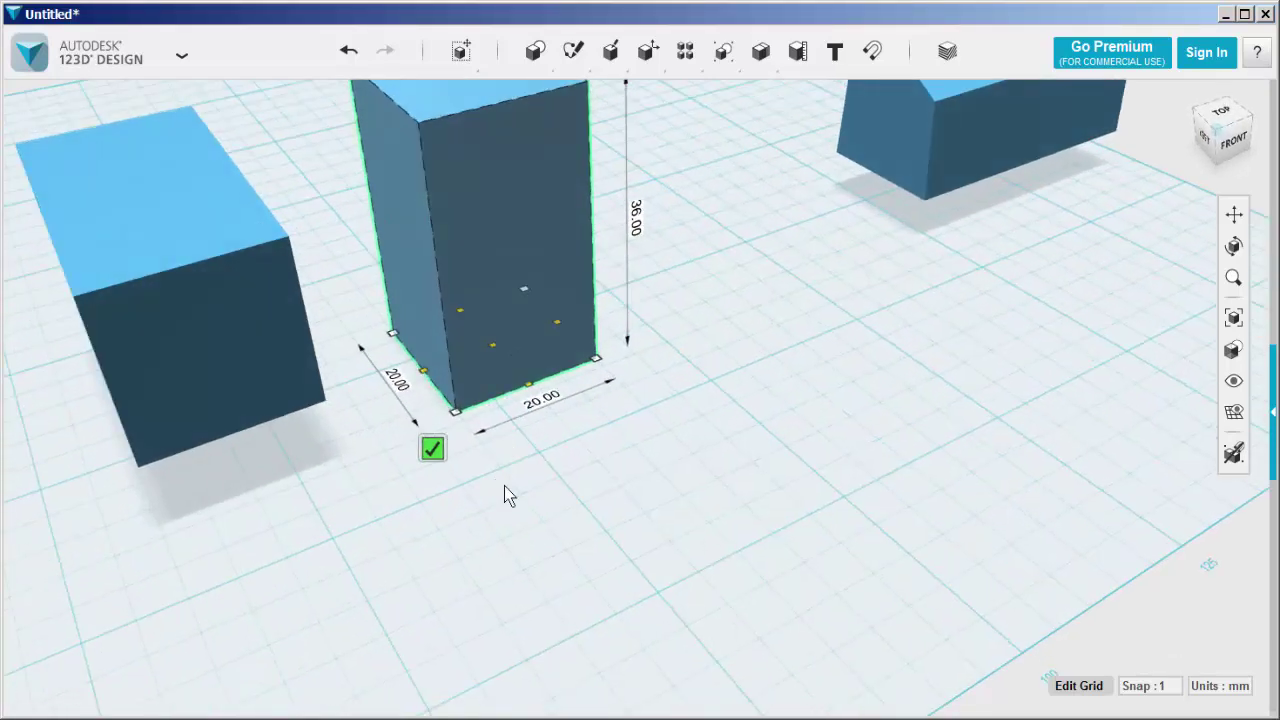
{"action": "left_click", "coordinate": [540, 400]}
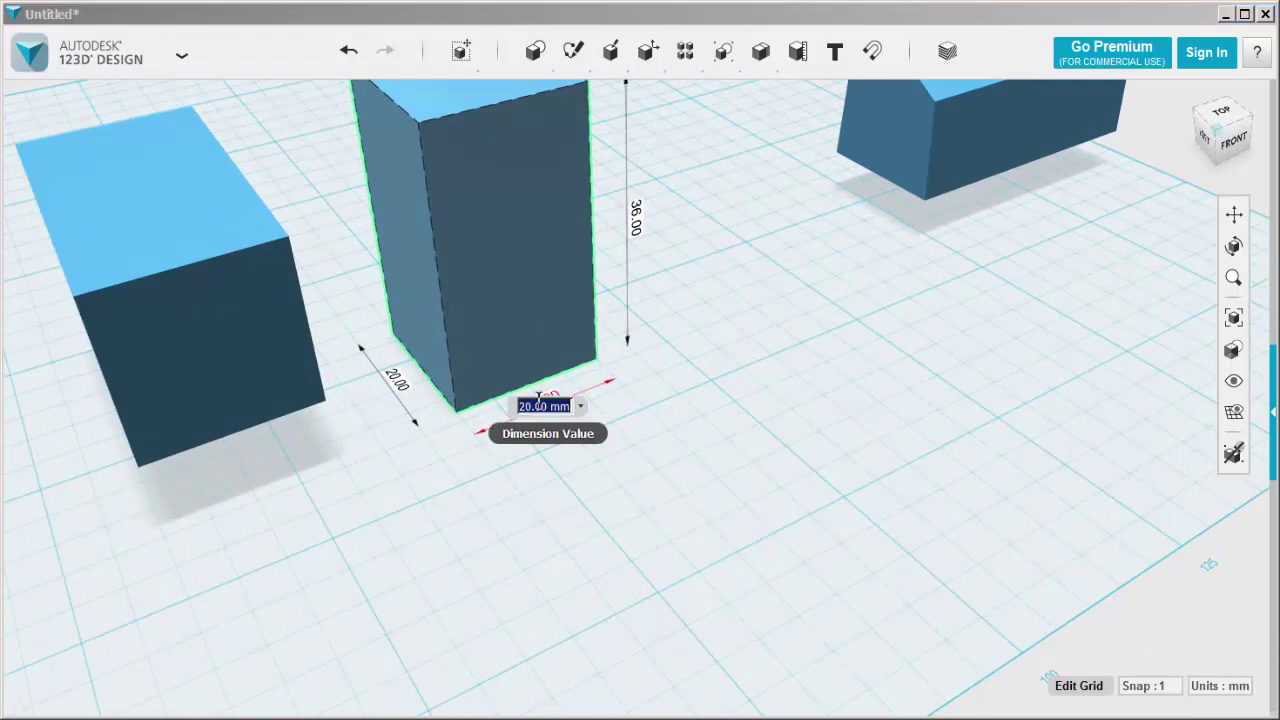
{"action": "left_click_drag", "start_coordinate": [530, 405], "coordinate": [498, 404]}
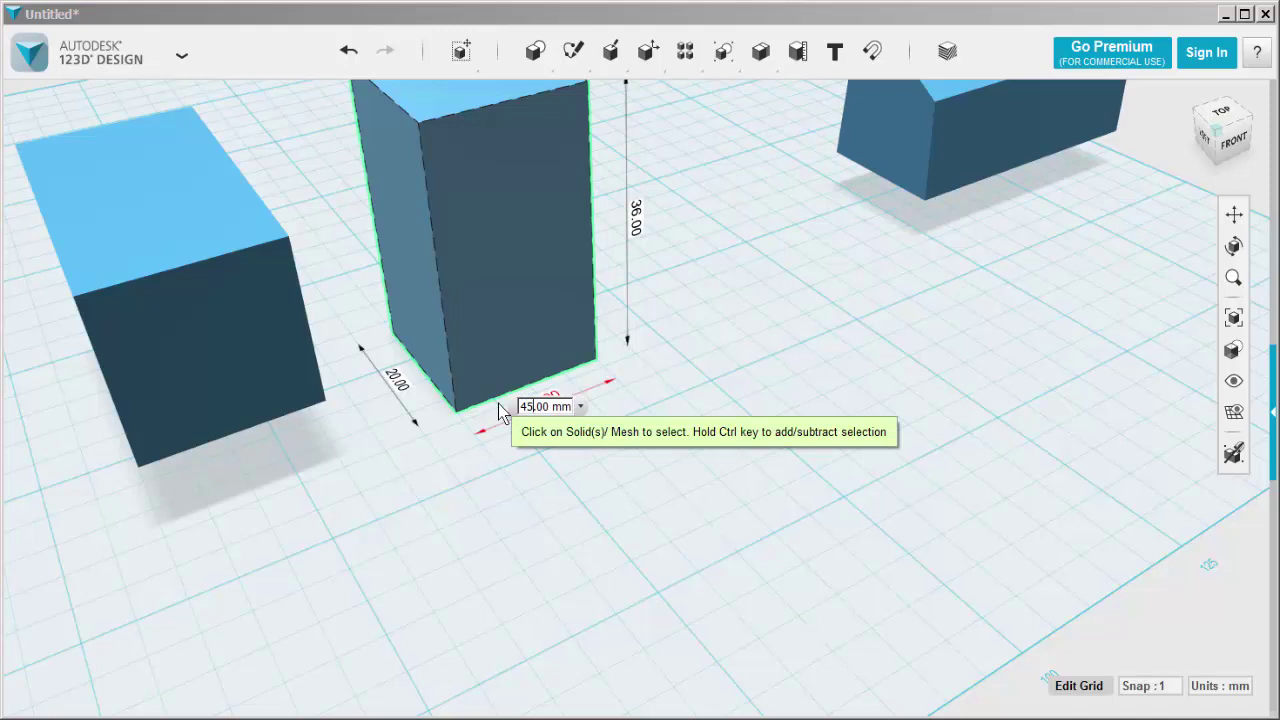
{"action": "type", "text": "45"}
{"action": "key", "text": "Return"}
{"action": "scroll", "coordinate": [543, 506], "scroll_direction": "down", "scroll_amount": 2}
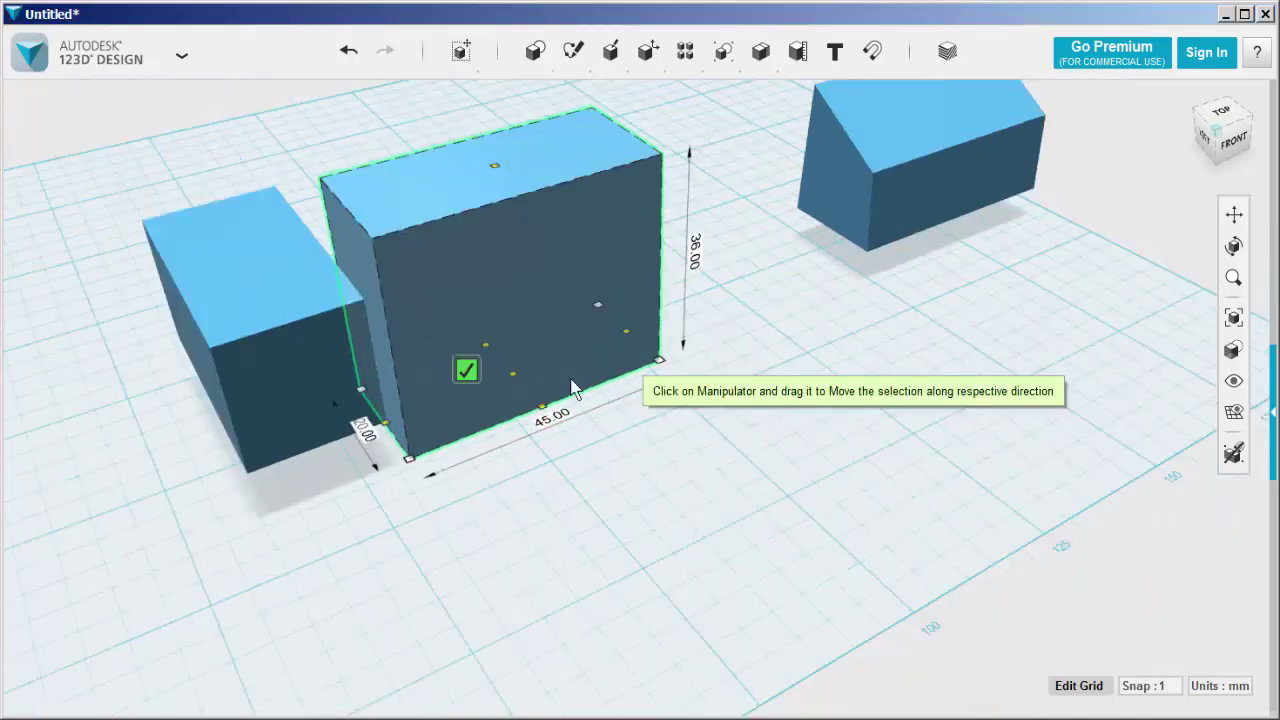
Step: Set the middle box's height to 15 mm and its depth to 5 mm, then finish scaling
{"action": "left_click", "coordinate": [694, 252]}
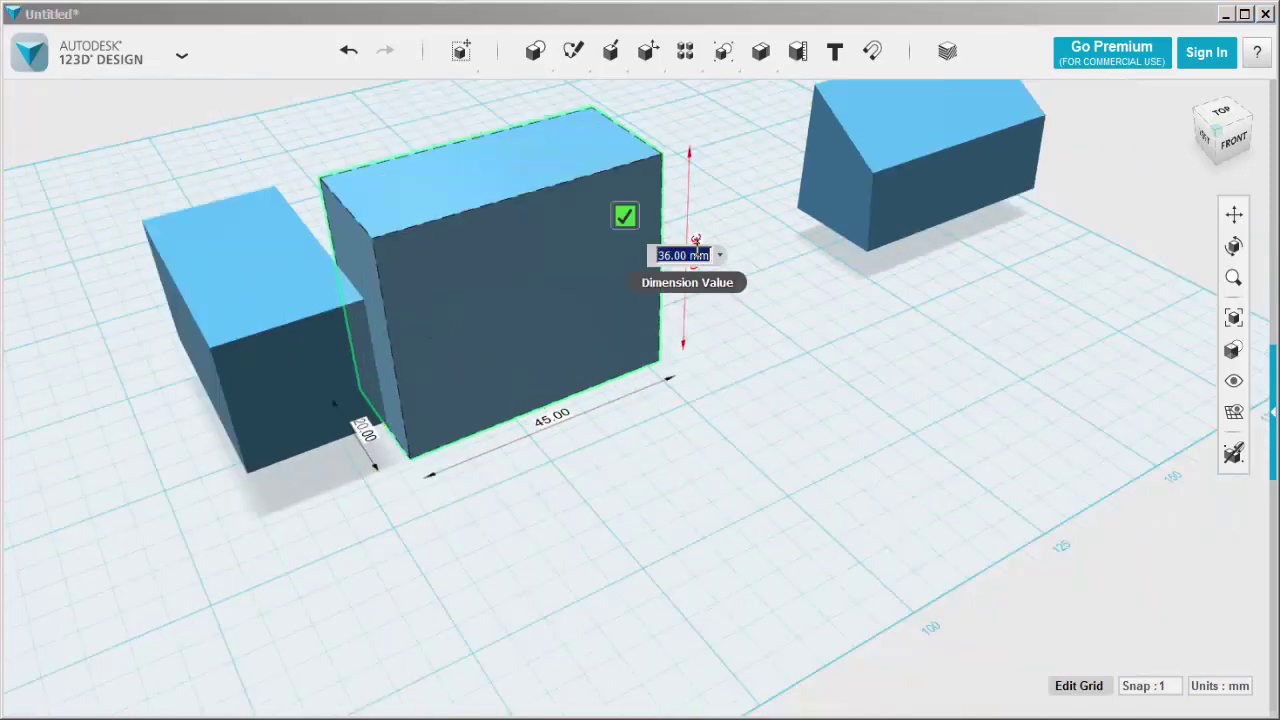
{"action": "type", "text": "15"}
{"action": "key", "text": "Return"}
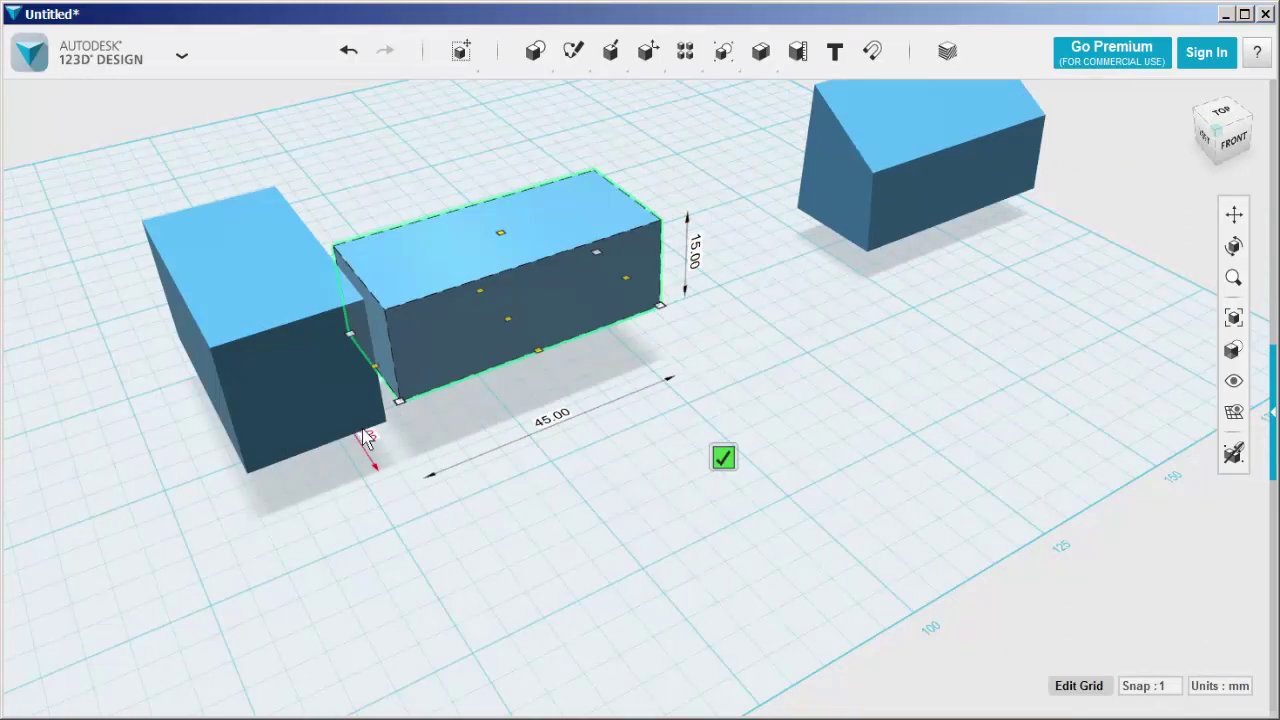
{"action": "left_click", "coordinate": [368, 438]}
{"action": "type", "text": "5"}
{"action": "key", "text": "Return"}
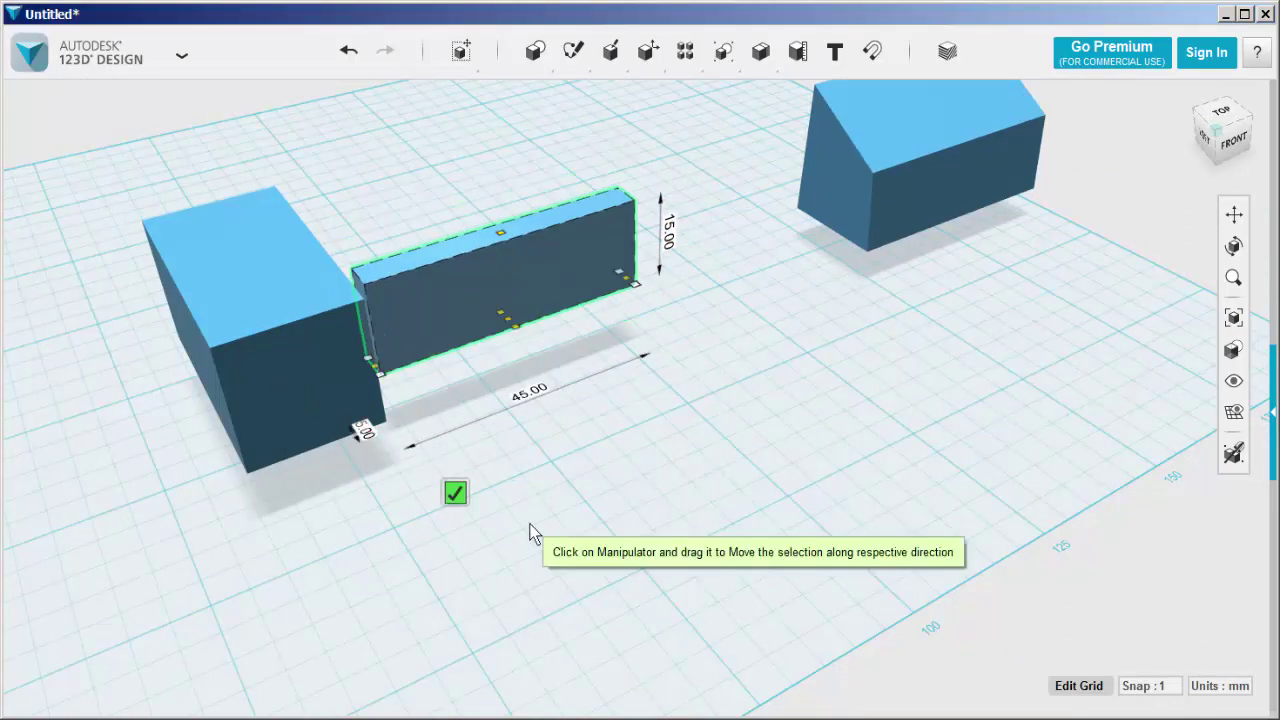
{"action": "left_click", "coordinate": [506, 440]}
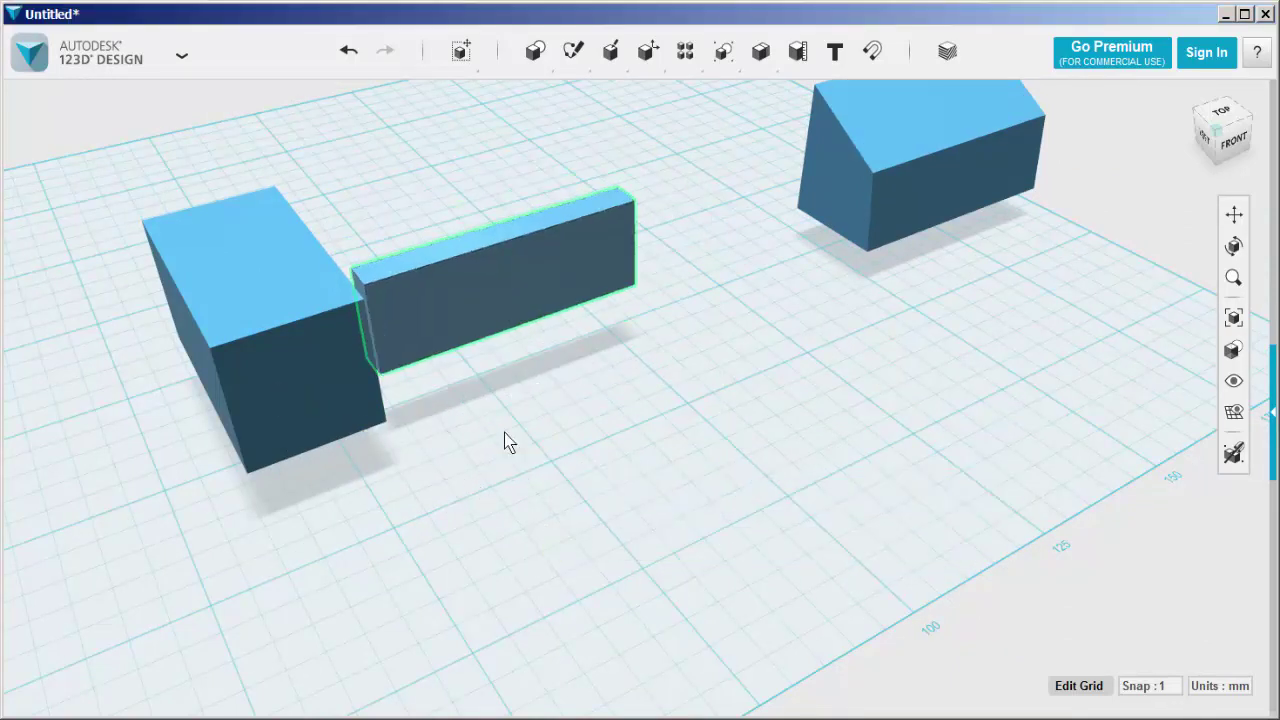
Step: Delete the thin scaled box, the sloped-top solid and the remaining box to clear the workplane
{"action": "right_click_drag", "start_coordinate": [529, 443], "coordinate": [522, 433]}
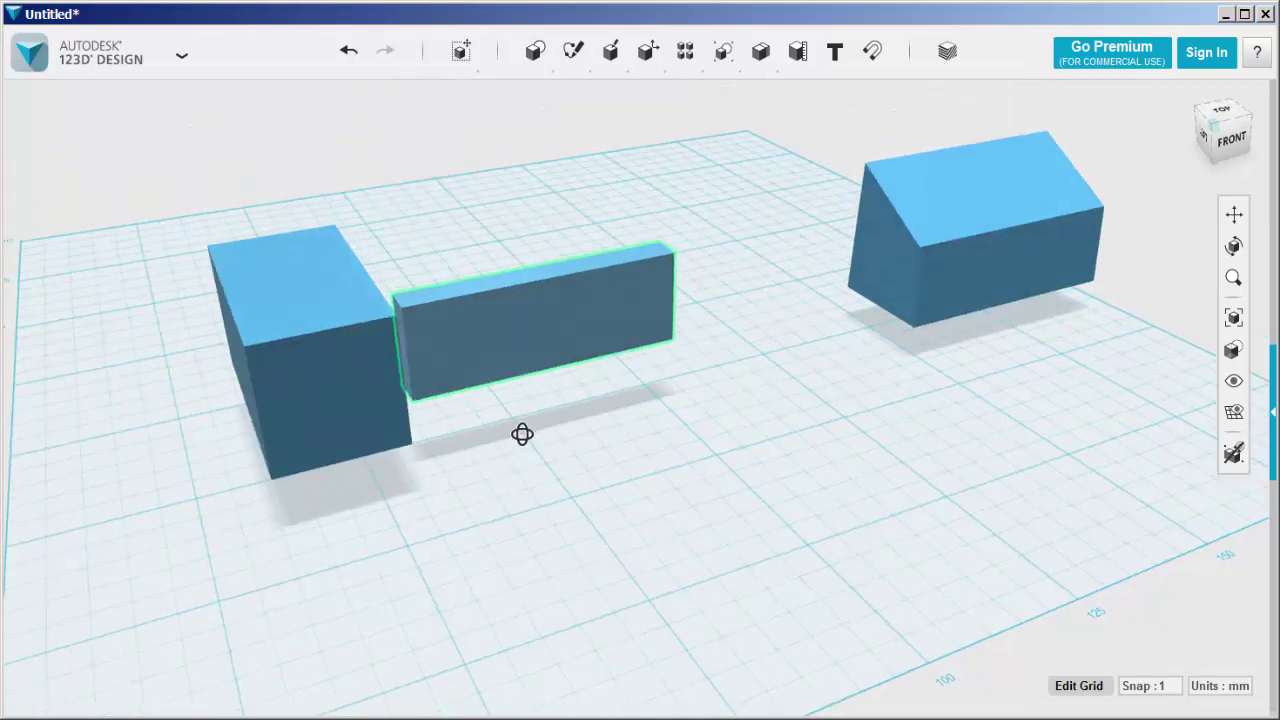
{"action": "left_click", "coordinate": [505, 345]}
{"action": "key", "text": "Delete"}
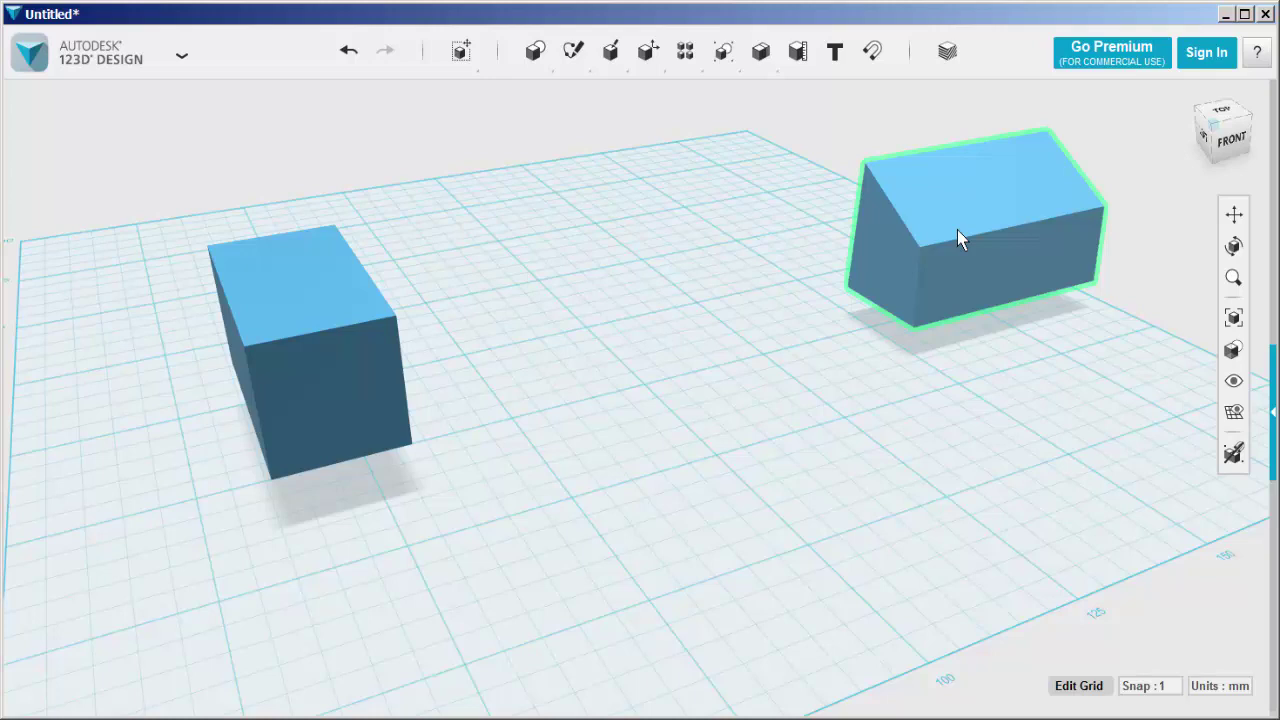
{"action": "left_click", "coordinate": [957, 232]}
{"action": "key", "text": "Delete"}
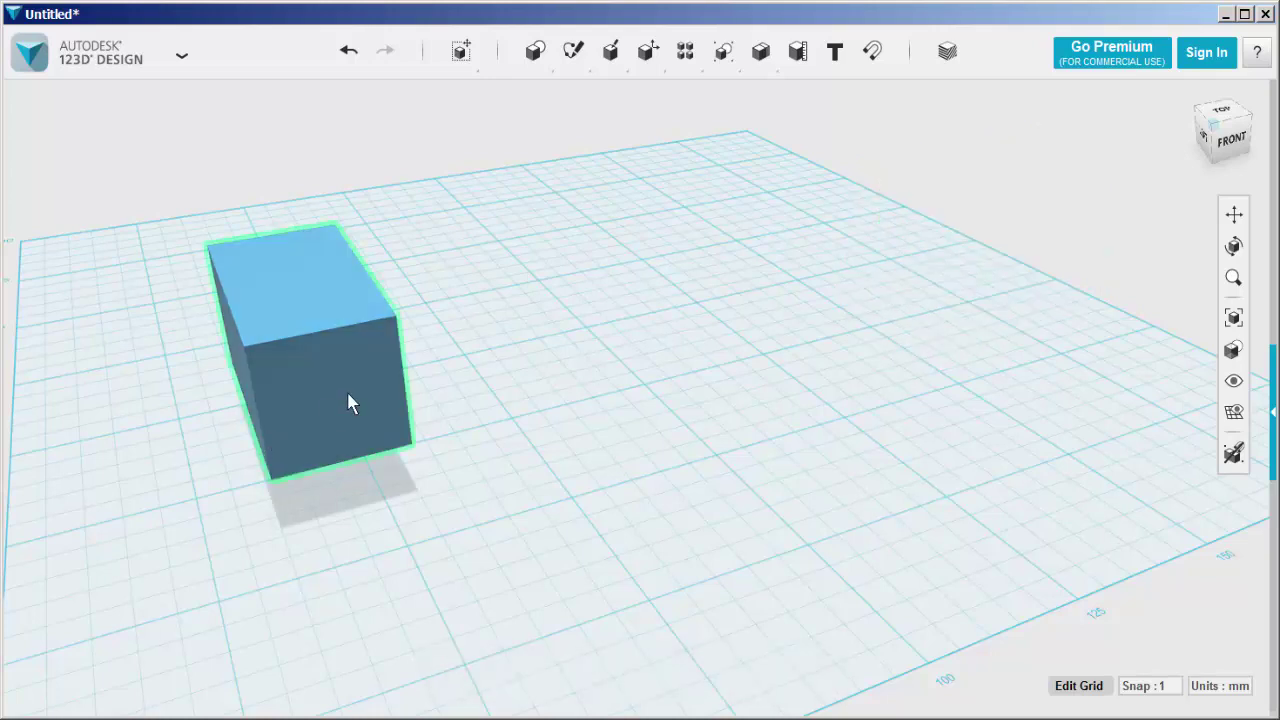
{"action": "left_click", "coordinate": [347, 395]}
{"action": "key", "text": "Delete"}
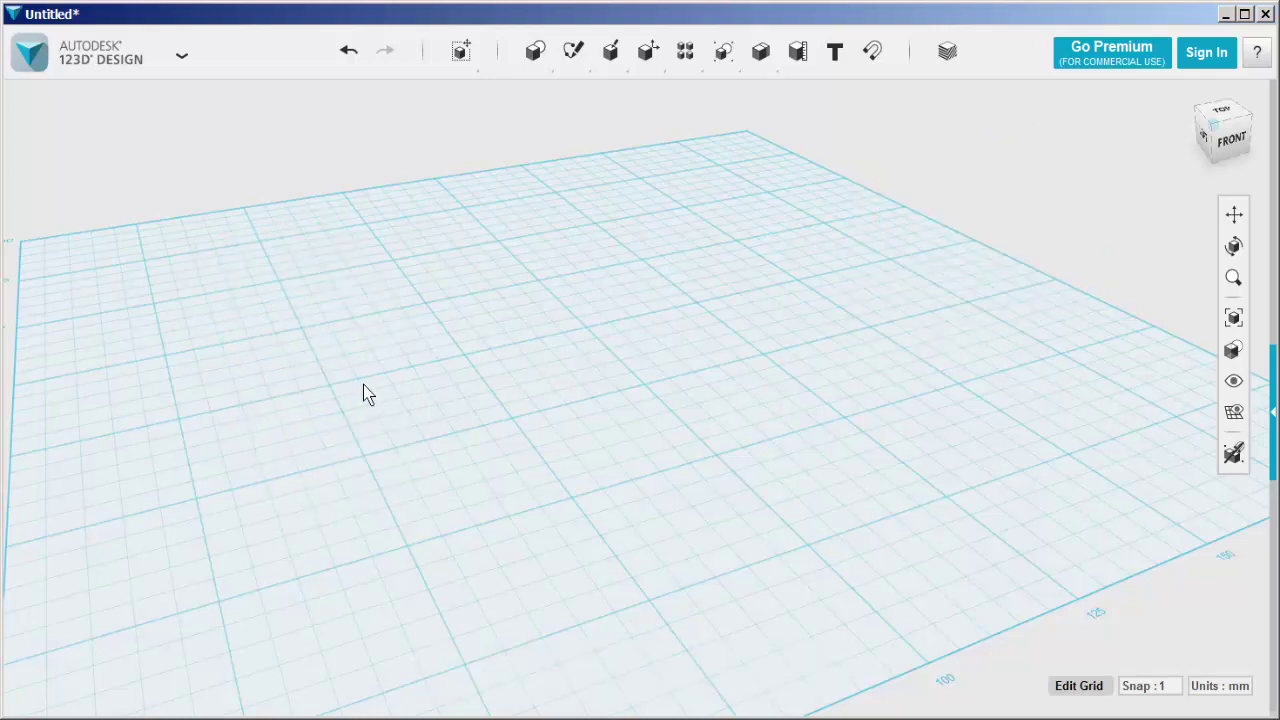
Step: Import the 3D model lowPolyMaskNoEars.stl from the desktop's "stls for video" folder on the computer
{"action": "middle_click_drag", "start_coordinate": [366, 395], "coordinate": [434, 330]}
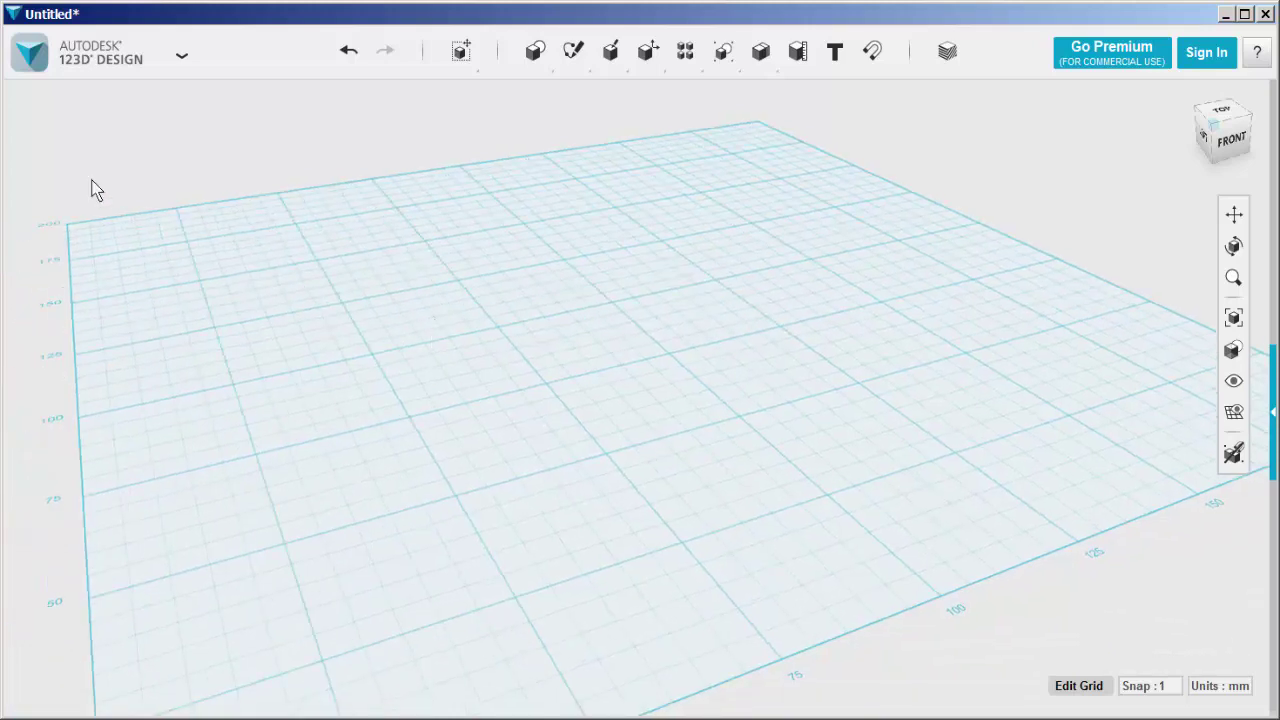
{"action": "left_click", "coordinate": [24, 50]}
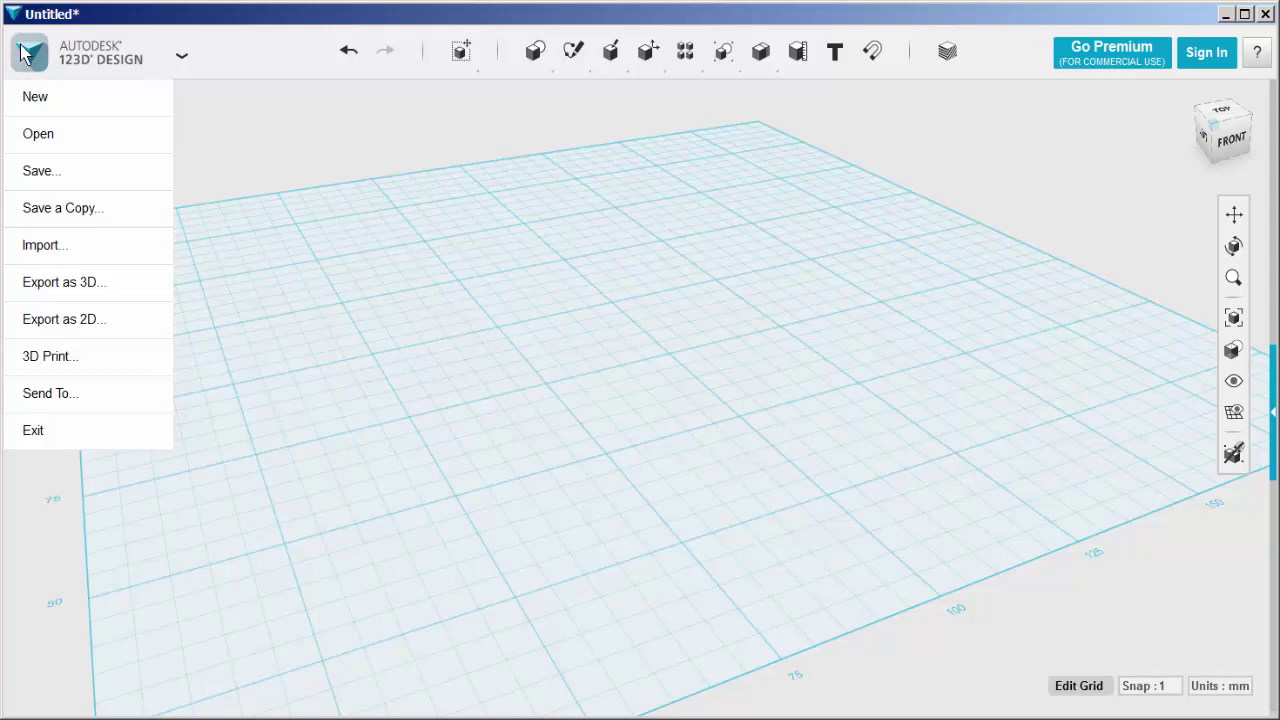
{"action": "mouse_move", "coordinate": [40, 258]}
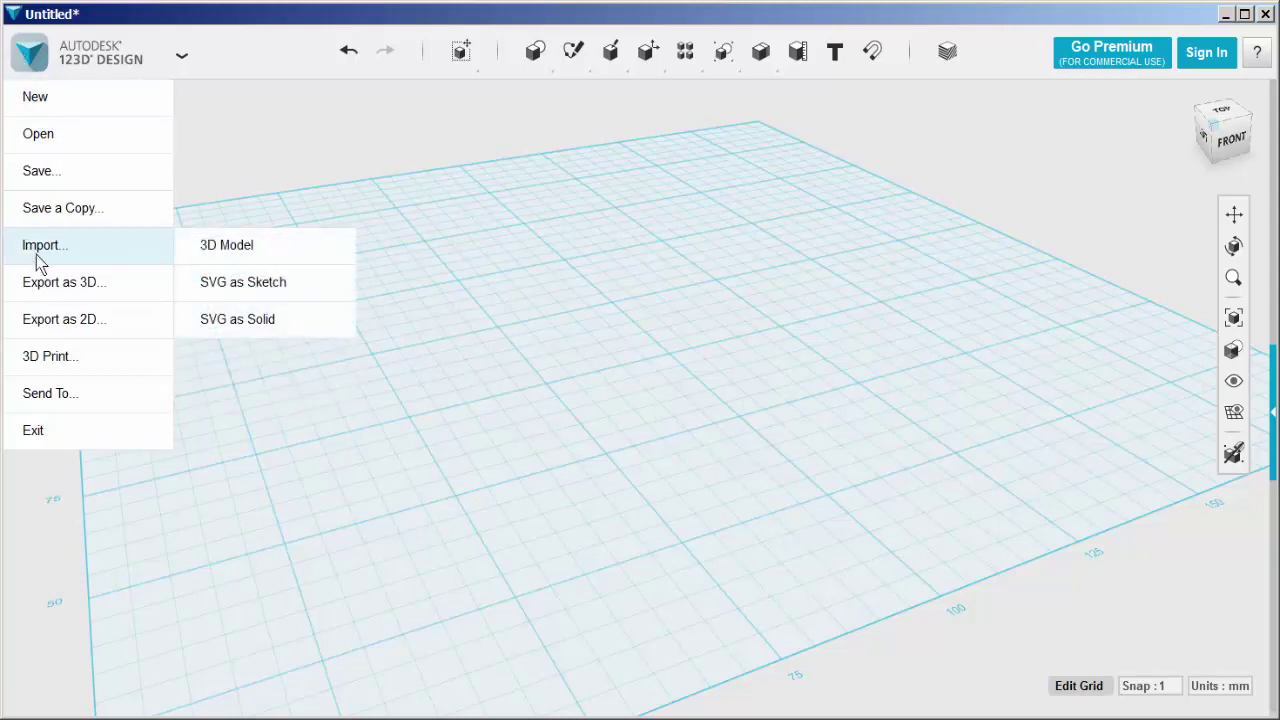
{"action": "left_click", "coordinate": [200, 250]}
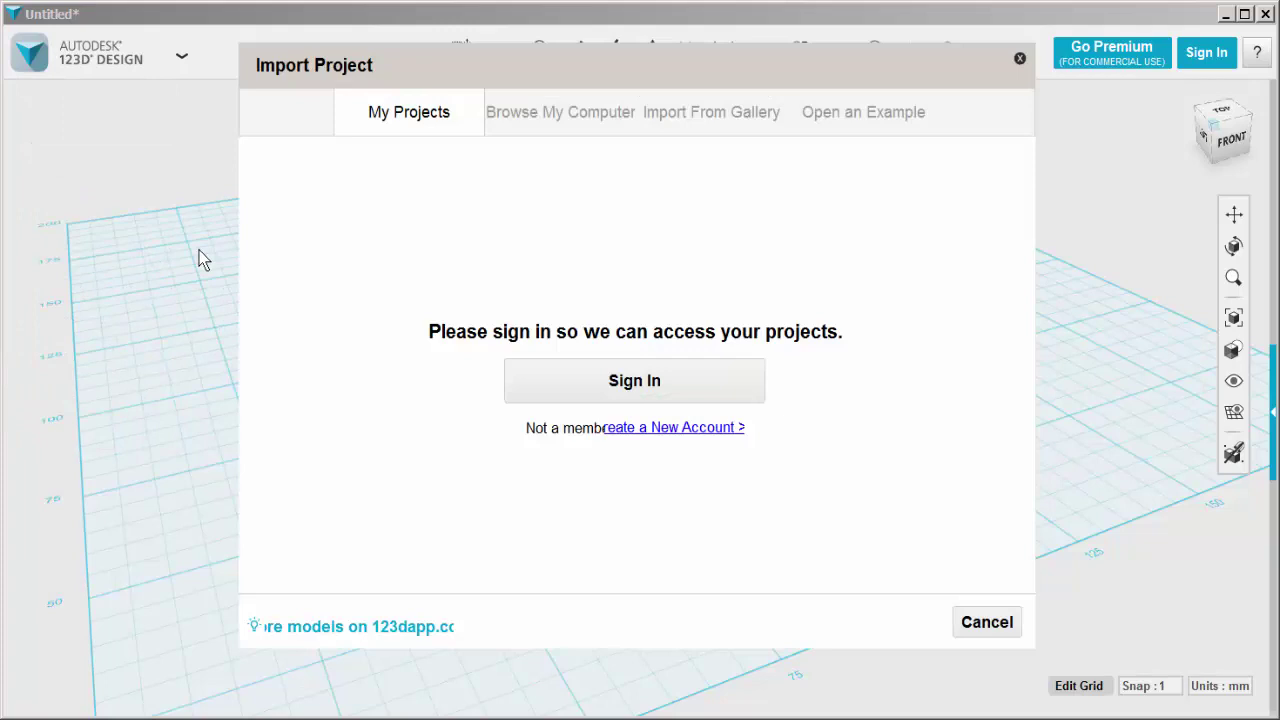
{"action": "left_click", "coordinate": [580, 113]}
{"action": "left_click", "coordinate": [600, 380]}
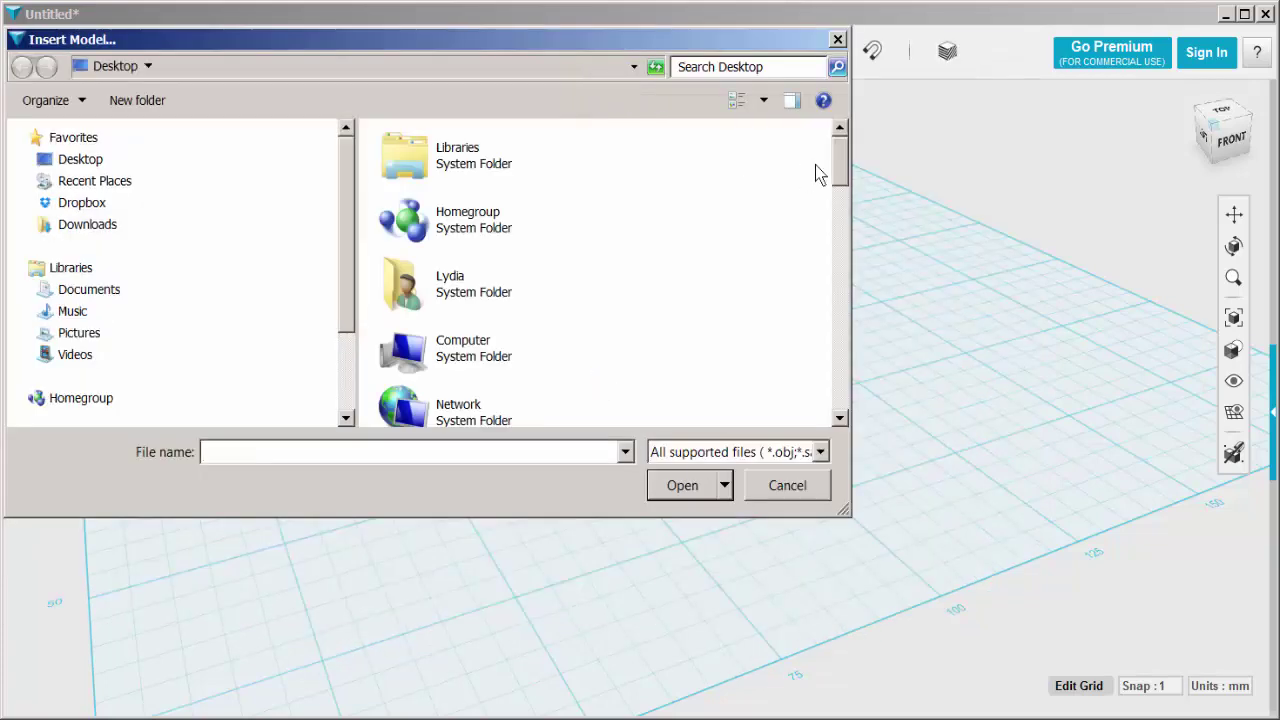
{"action": "left_click_drag", "start_coordinate": [845, 172], "coordinate": [877, 391]}
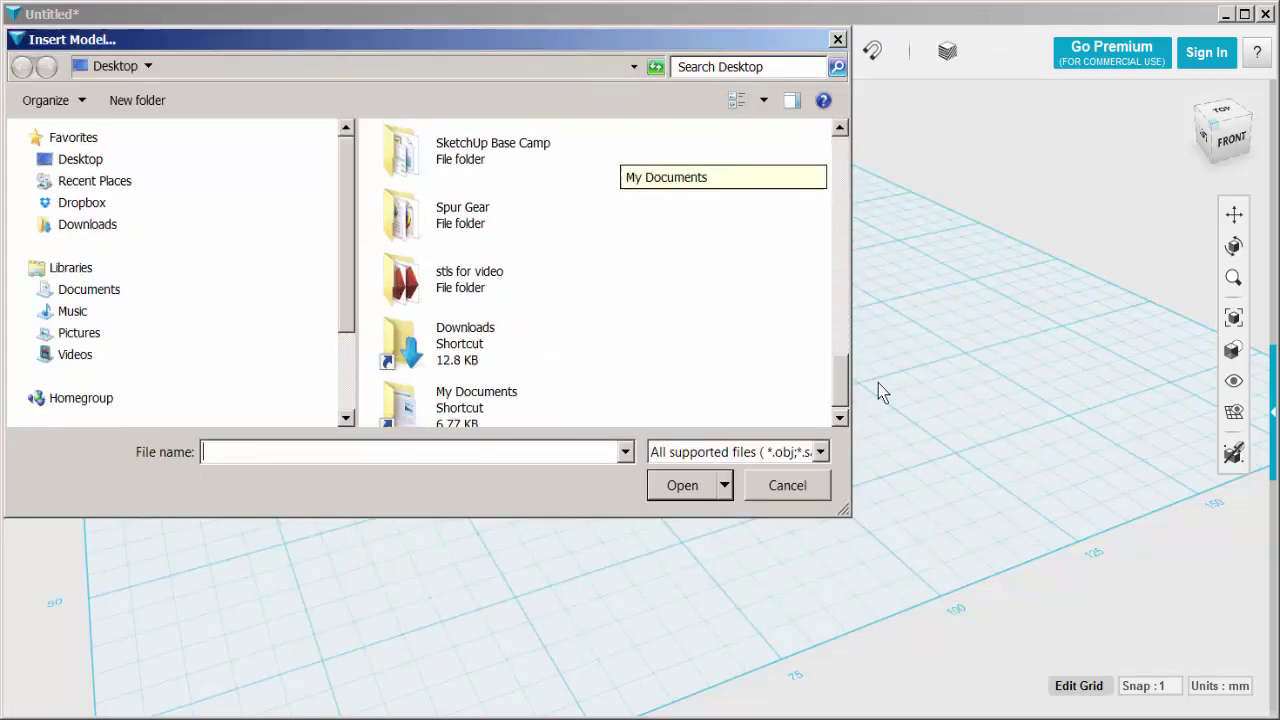
{"action": "double_click", "coordinate": [475, 290]}
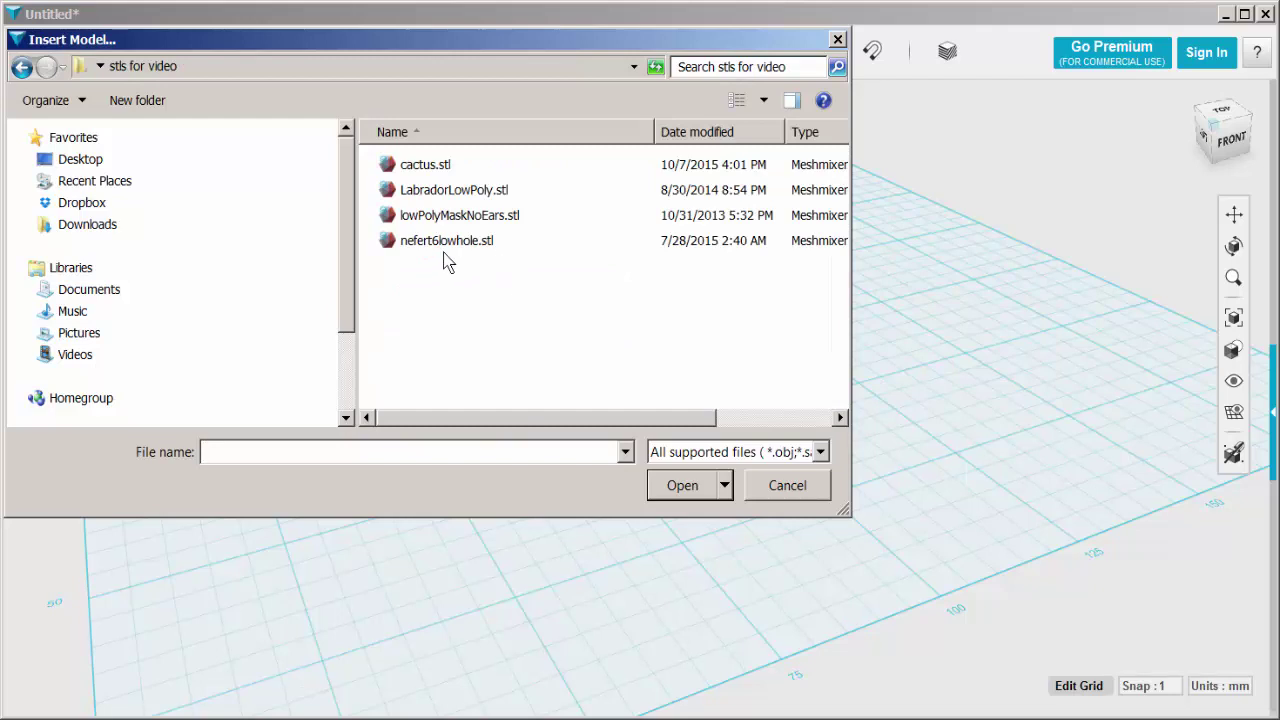
{"action": "left_click", "coordinate": [425, 216]}
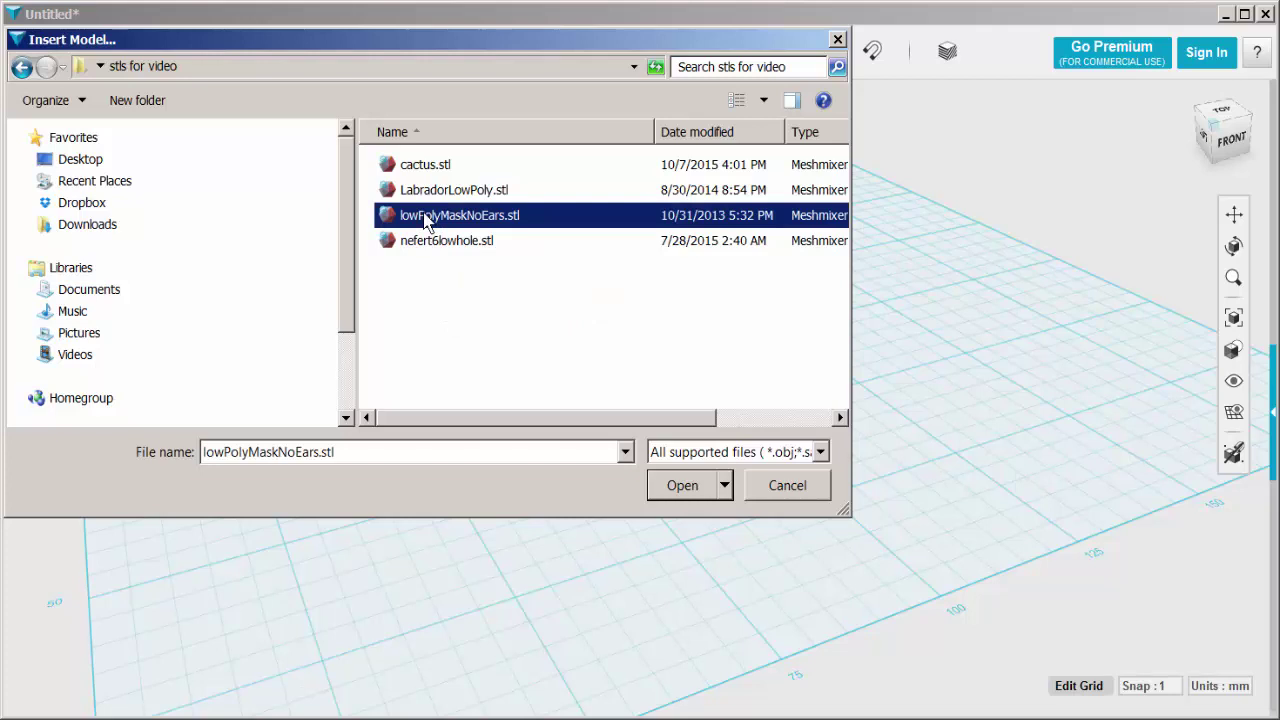
{"action": "left_click", "coordinate": [683, 487]}
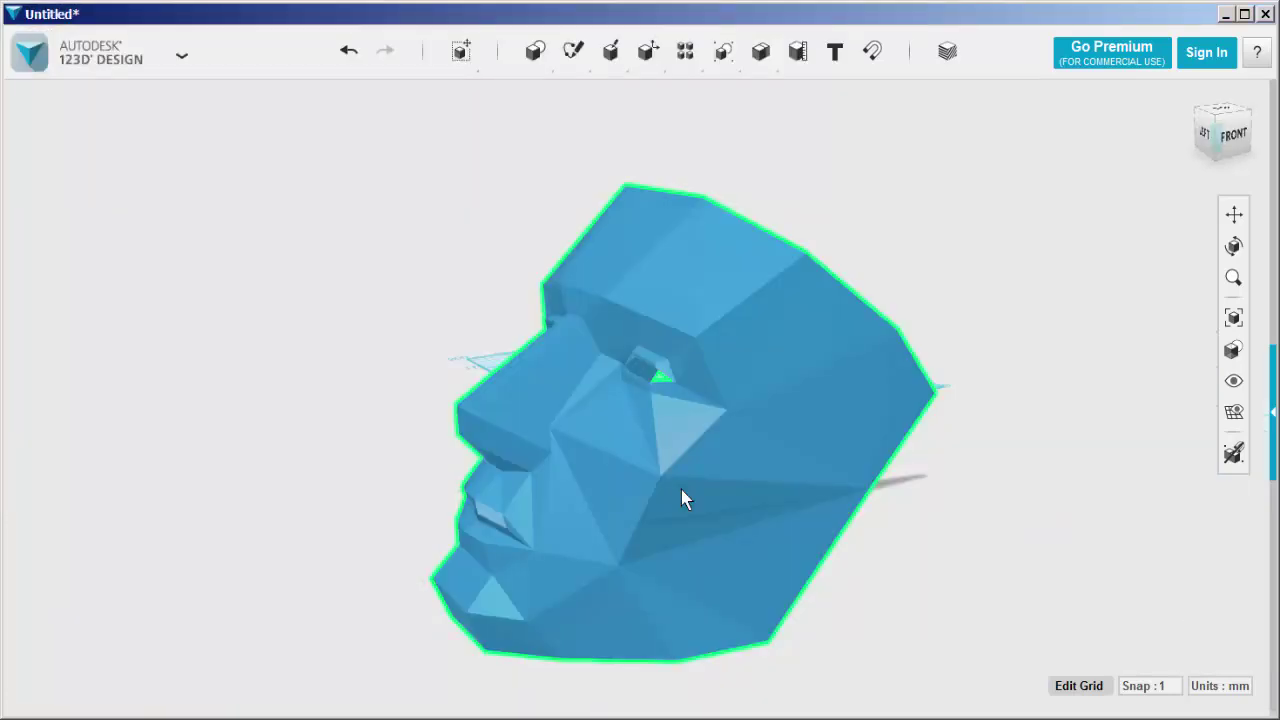
{"action": "right_click_drag", "start_coordinate": [585, 484], "coordinate": [766, 466]}
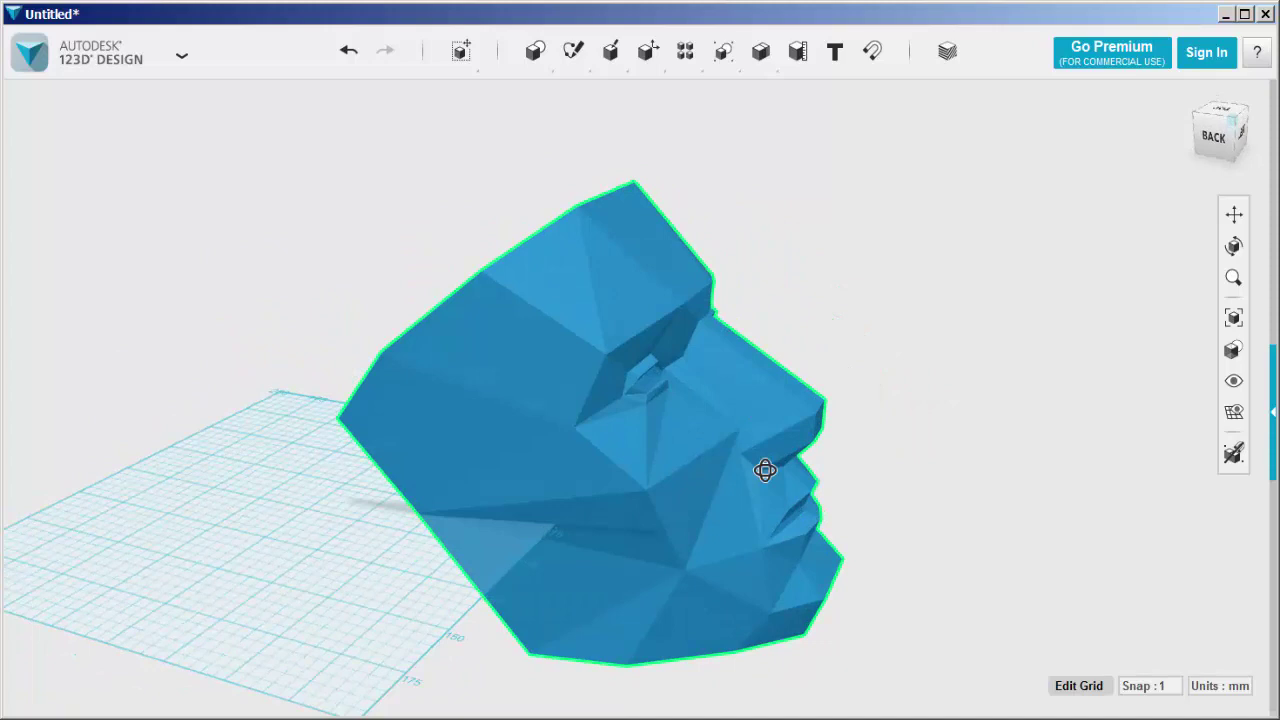
Step: Convert the imported low-poly mask from a mesh to a solid
{"action": "middle_click_drag", "start_coordinate": [498, 424], "coordinate": [432, 334]}
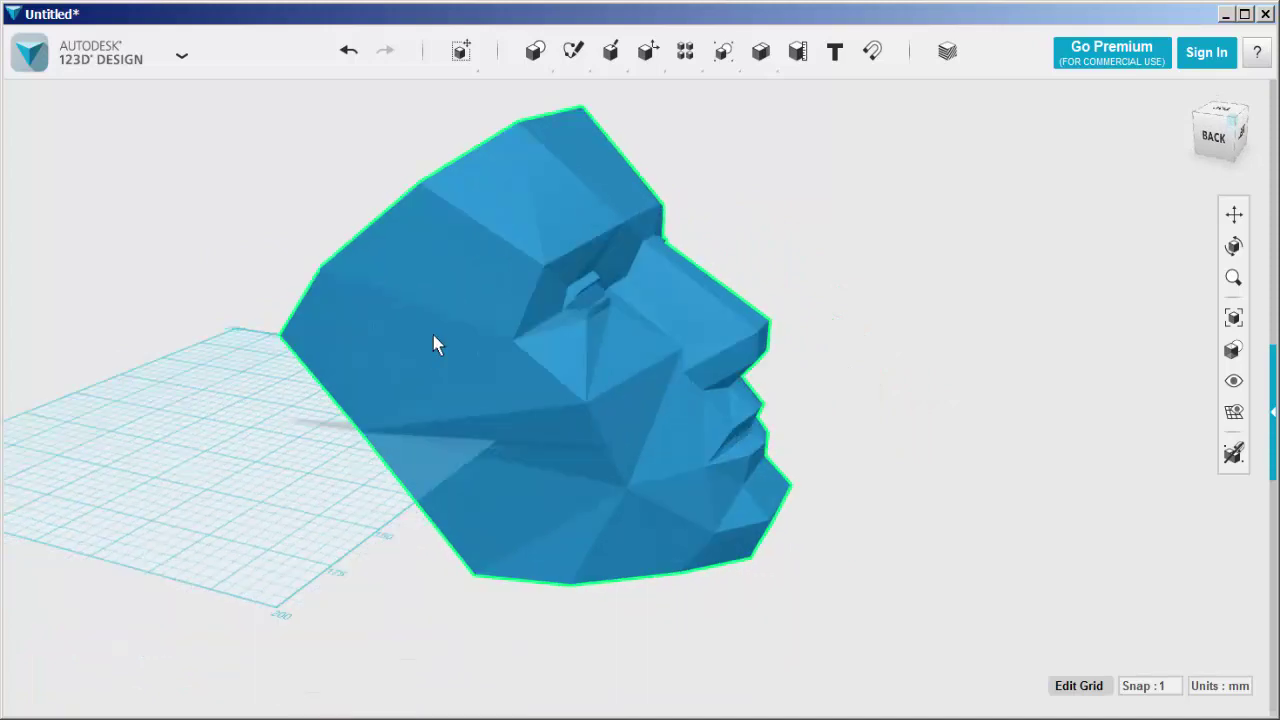
{"action": "key", "text": "Escape"}
{"action": "left_click", "coordinate": [631, 432]}
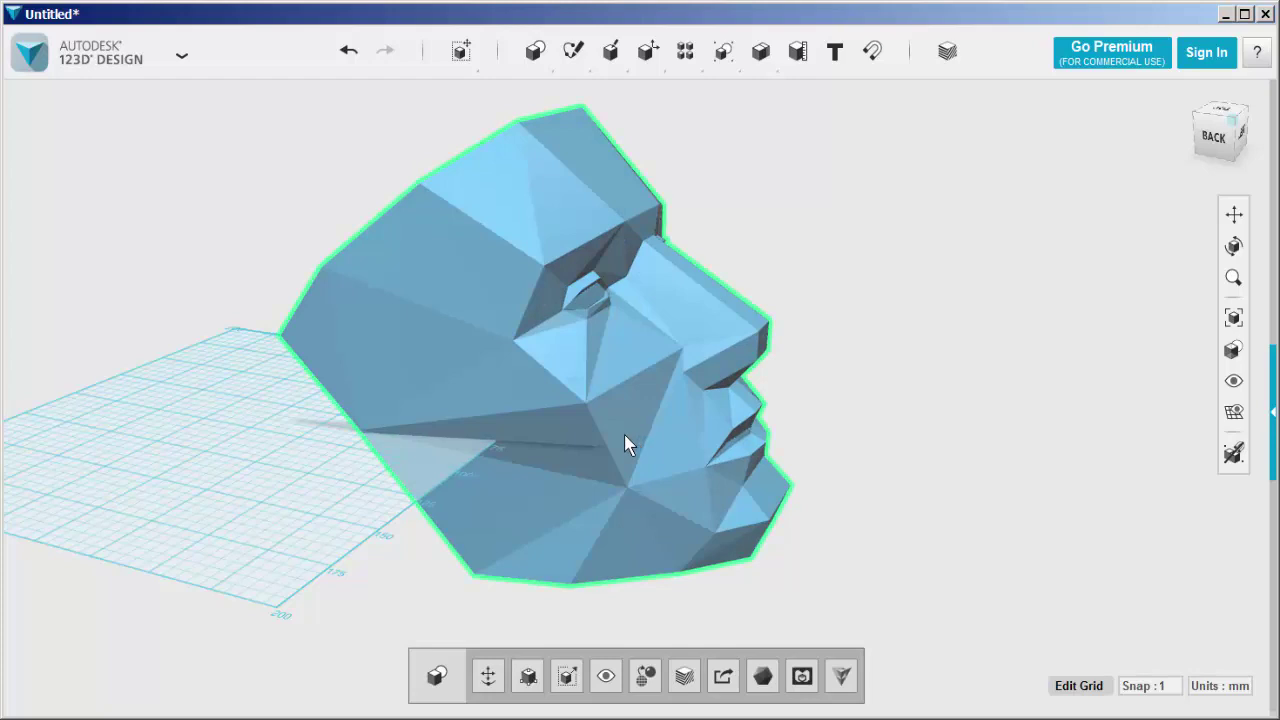
{"action": "left_click", "coordinate": [645, 678]}
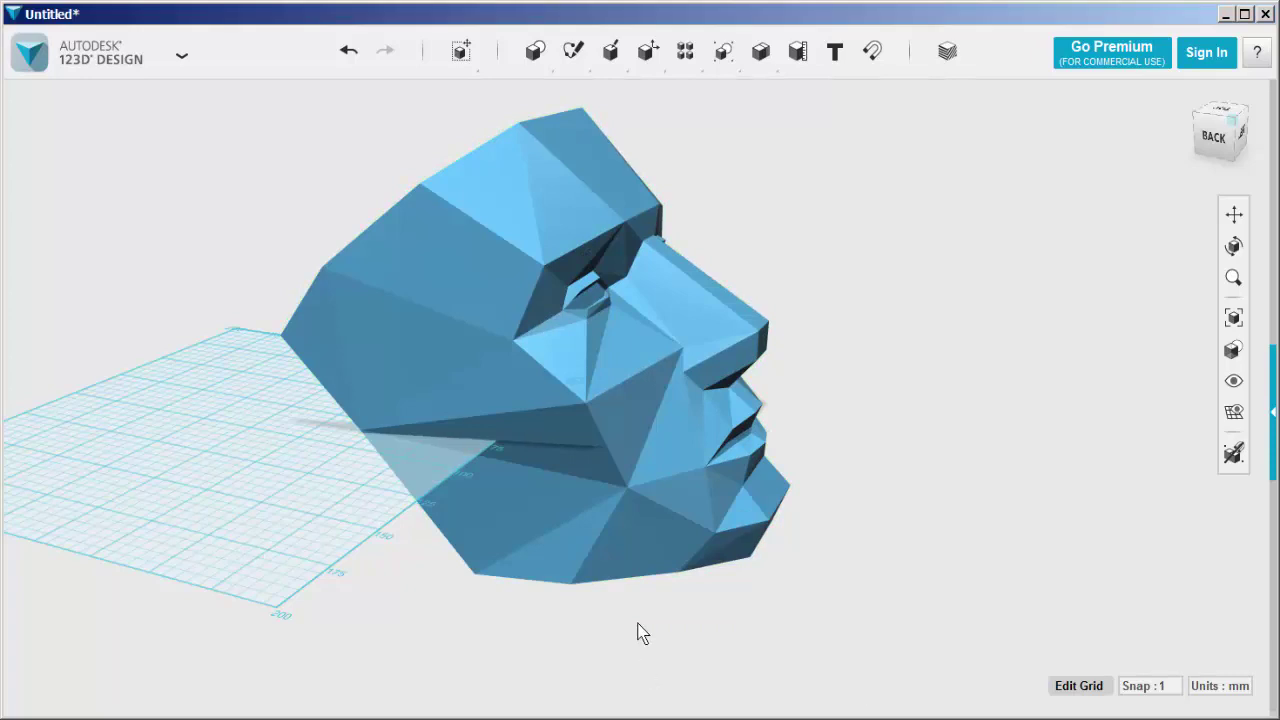
Step: Pull the long flat face on the bridge of the mask's nose outward about 15 mm with Press/Pull
{"action": "right_click_drag", "start_coordinate": [878, 505], "coordinate": [714, 511]}
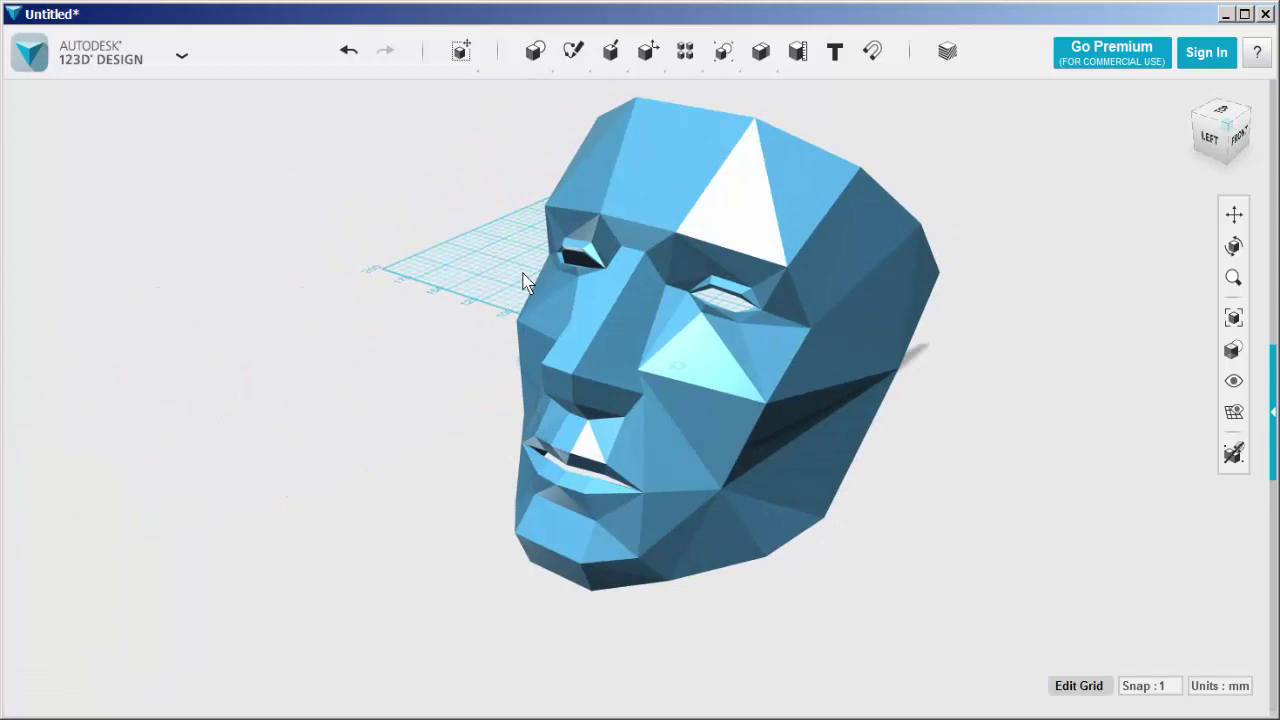
{"action": "left_click", "coordinate": [590, 335]}
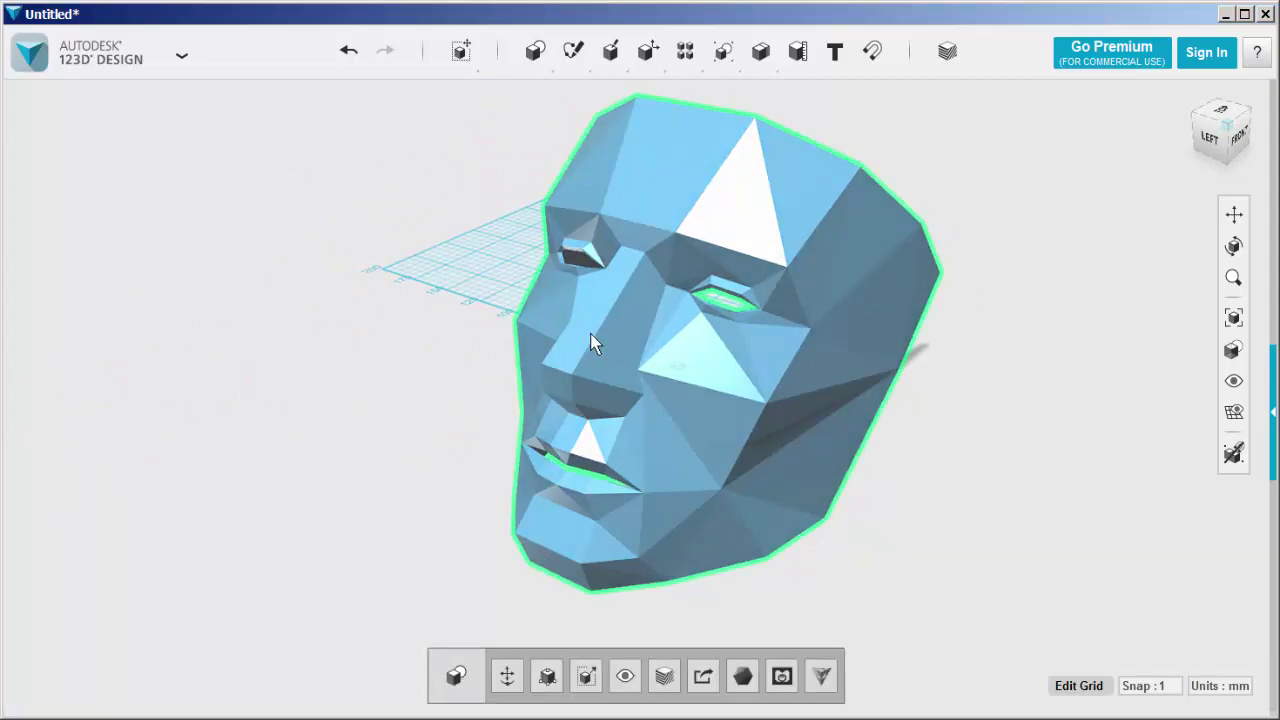
{"action": "left_click", "coordinate": [590, 336]}
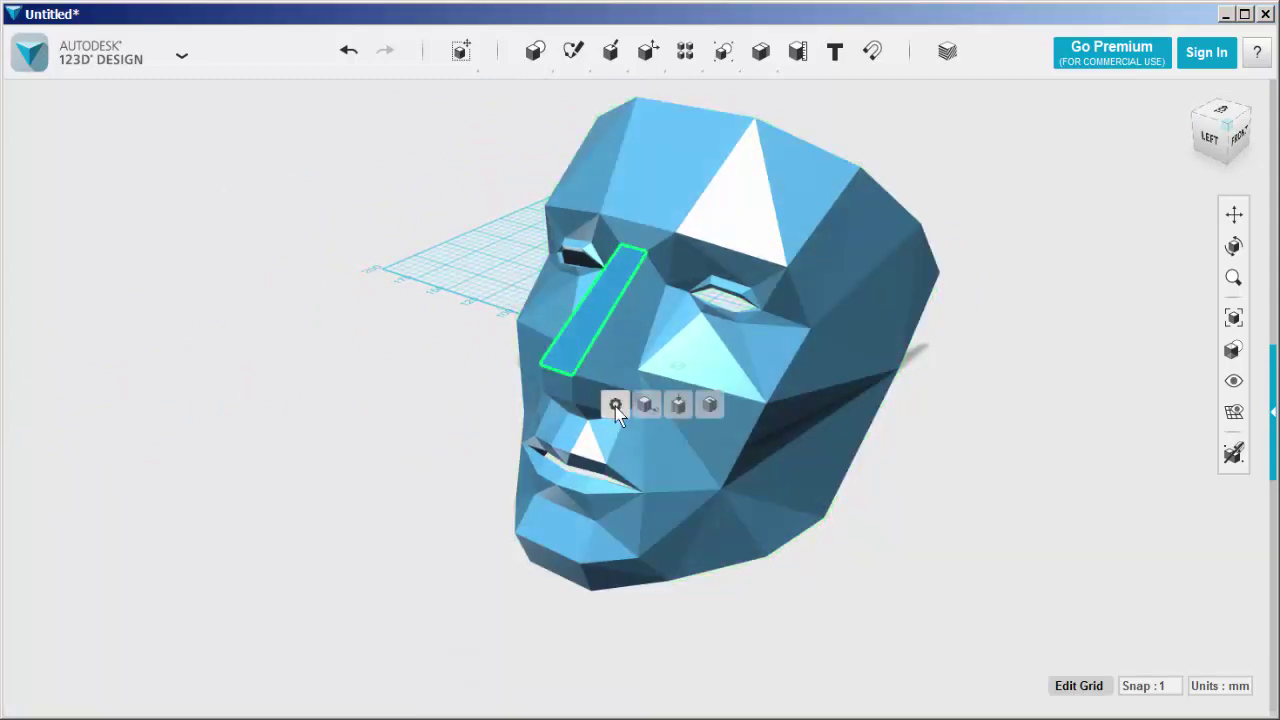
{"action": "left_click", "coordinate": [678, 404]}
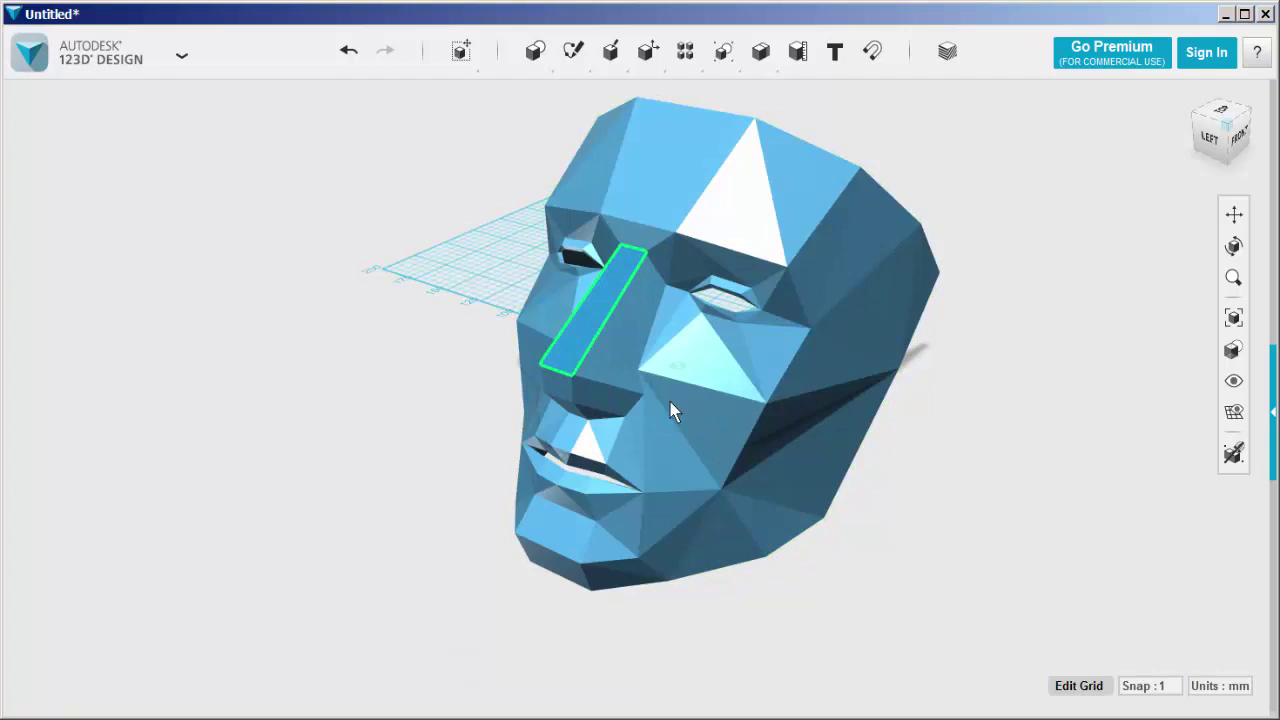
{"action": "left_click", "coordinate": [562, 292]}
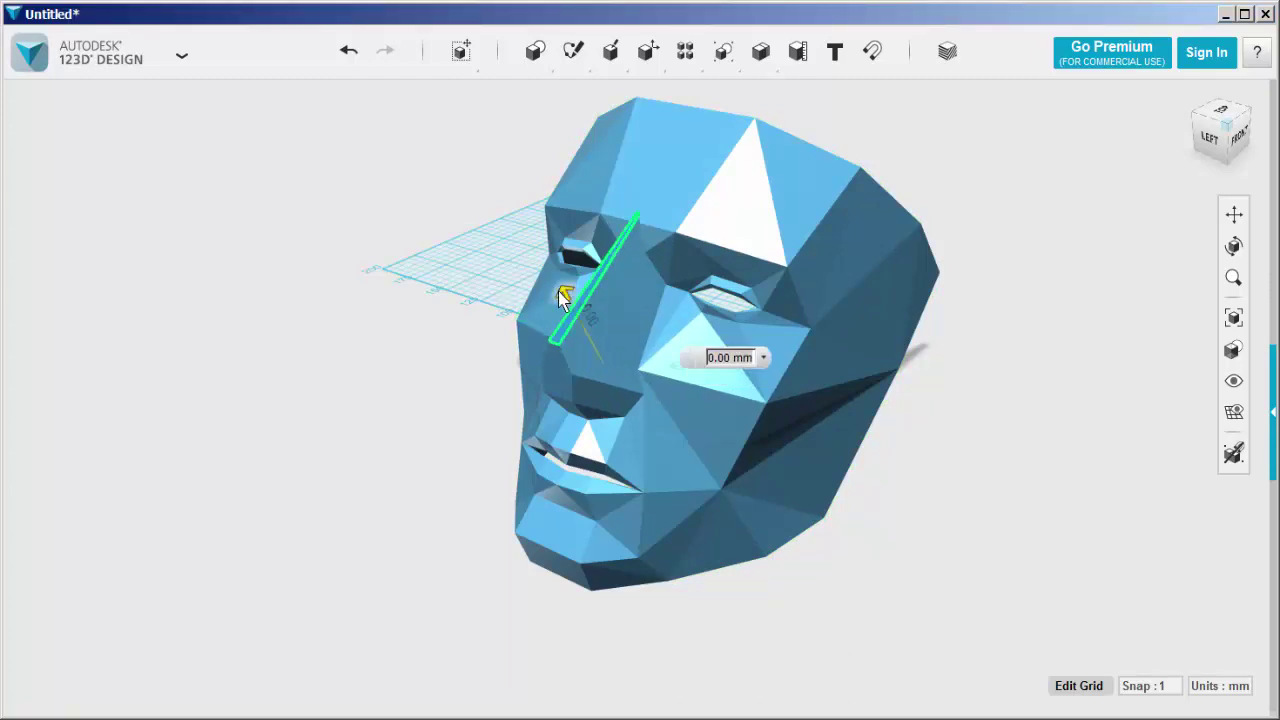
{"action": "left_click_drag", "start_coordinate": [562, 296], "coordinate": [557, 285]}
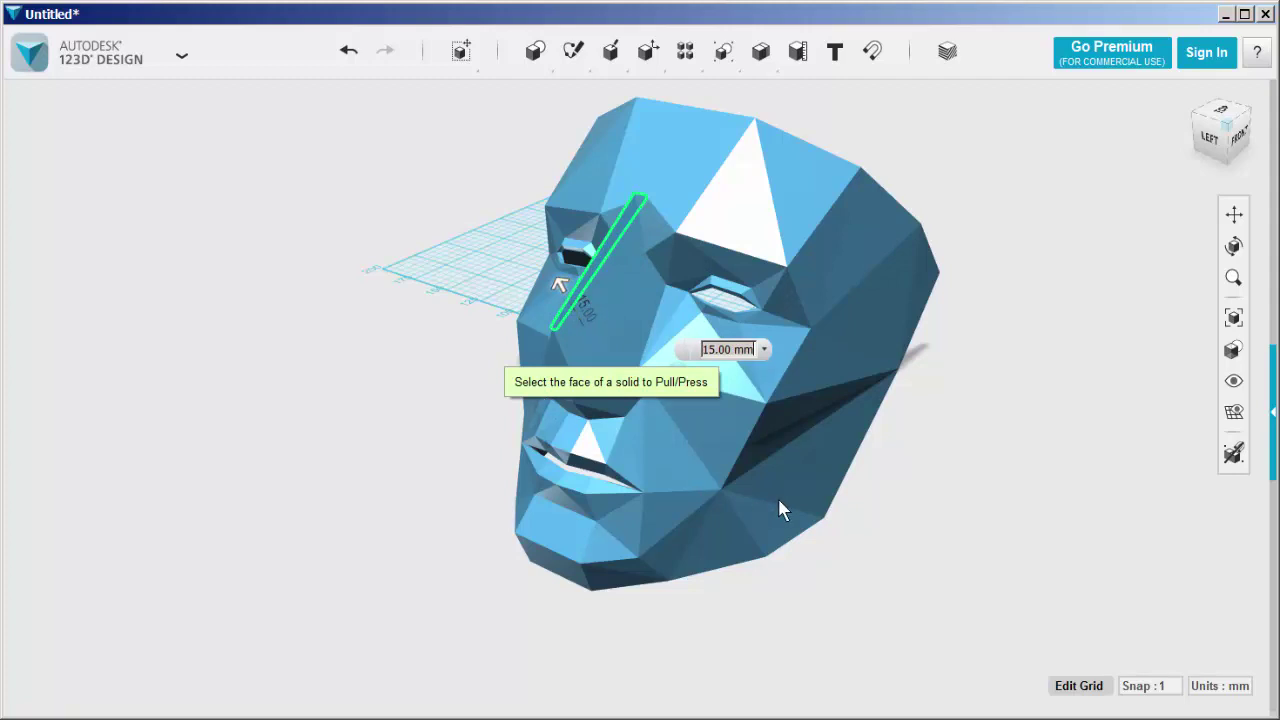
{"action": "left_click", "coordinate": [952, 450]}
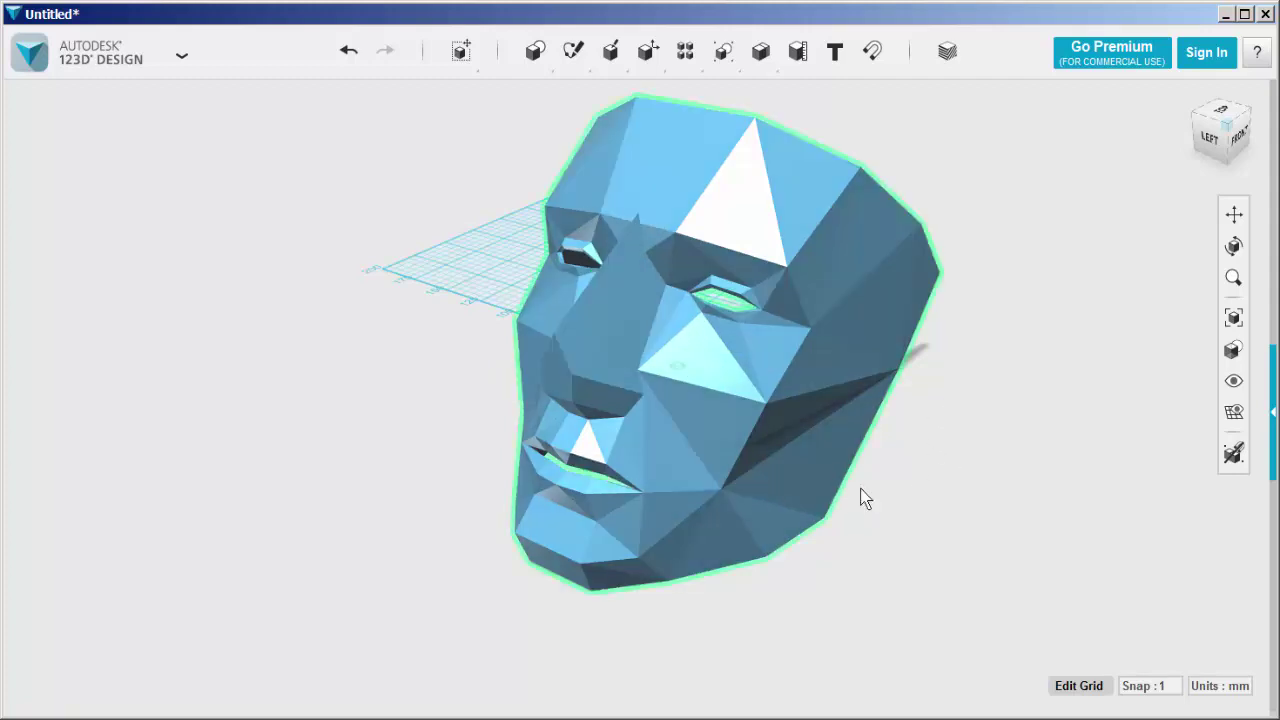
Step: Delete the mask from the workplane and restore a front view of the grid
{"action": "mouse_move", "coordinate": [863, 497]}
{"action": "right_mouse_down"}
{"action": "mouse_move", "coordinate": [921, 517]}
{"action": "mouse_move", "coordinate": [966, 497]}
{"action": "mouse_move", "coordinate": [1041, 497]}
{"action": "mouse_move", "coordinate": [1009, 511]}
{"action": "mouse_move", "coordinate": [871, 494]}
{"action": "mouse_move", "coordinate": [997, 500]}
{"action": "mouse_move", "coordinate": [851, 509]}
{"action": "right_mouse_up"}
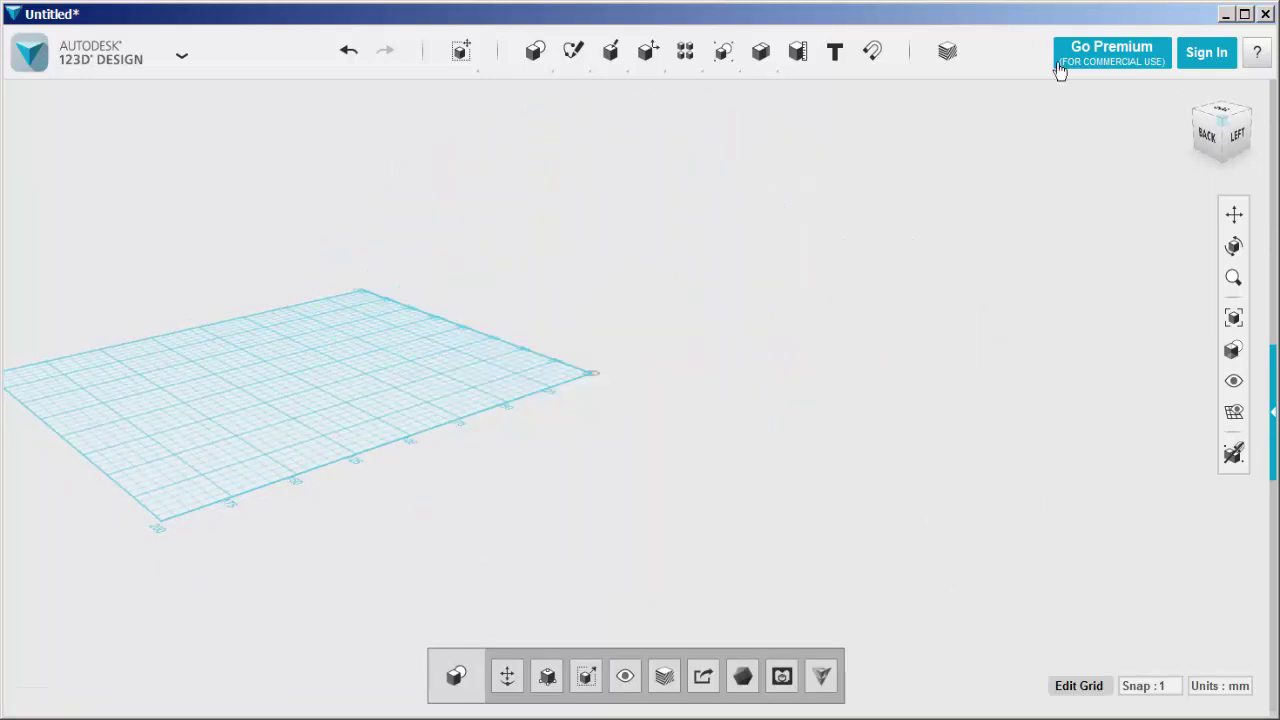
{"action": "left_click", "coordinate": [1197, 108]}
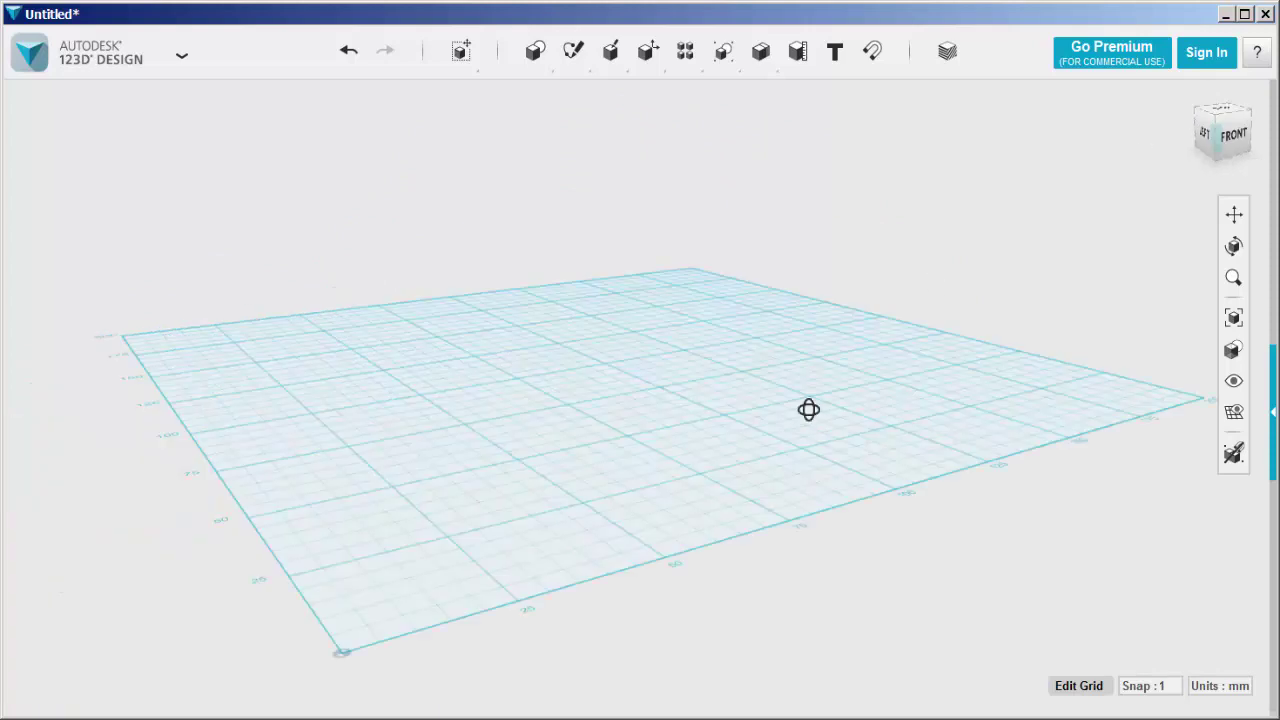
{"action": "right_click_drag", "start_coordinate": [808, 409], "coordinate": [174, 204]}
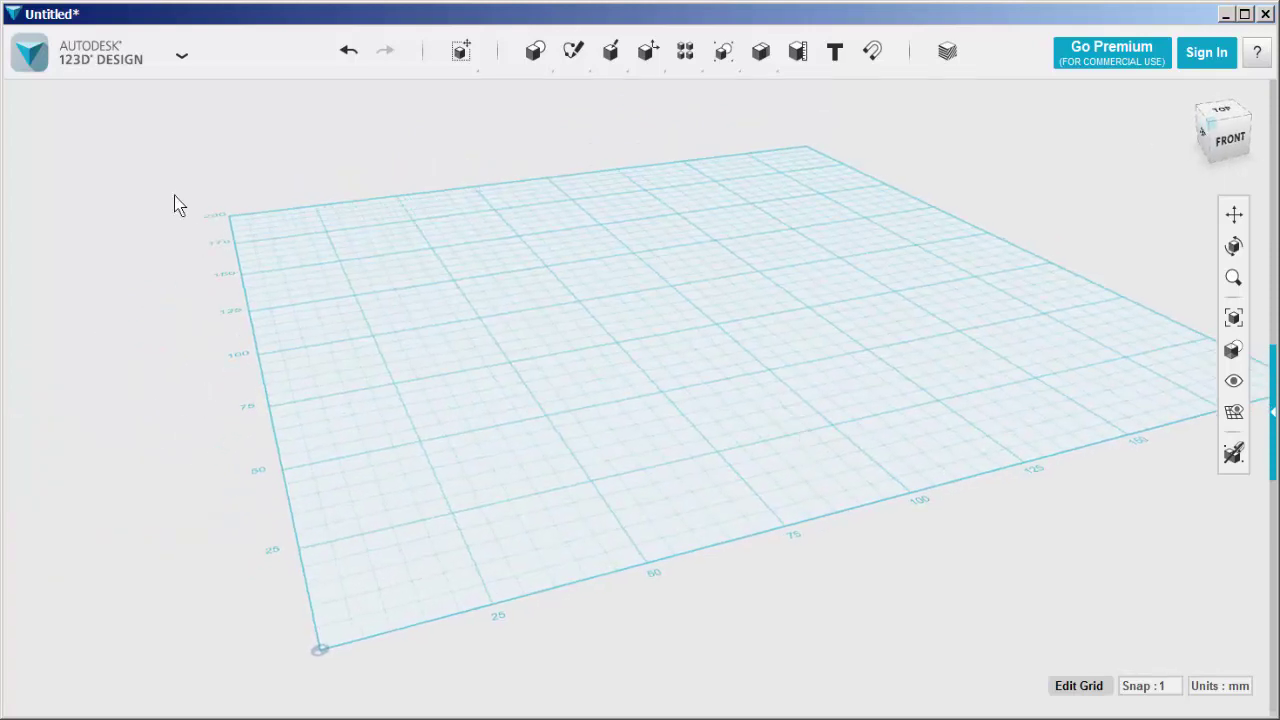
Step: Import the 3D model cactus.stl from the computer onto the workplane
{"action": "left_click", "coordinate": [30, 52]}
{"action": "mouse_move", "coordinate": [40, 255]}
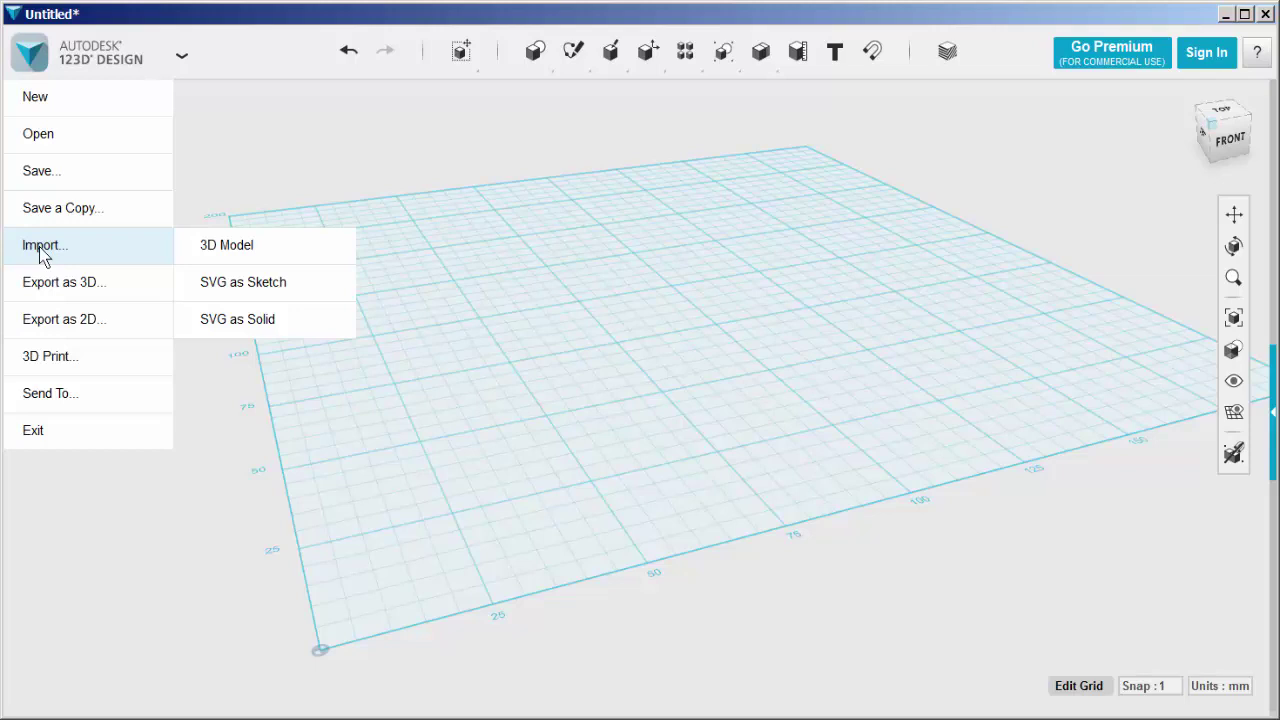
{"action": "left_click", "coordinate": [231, 248]}
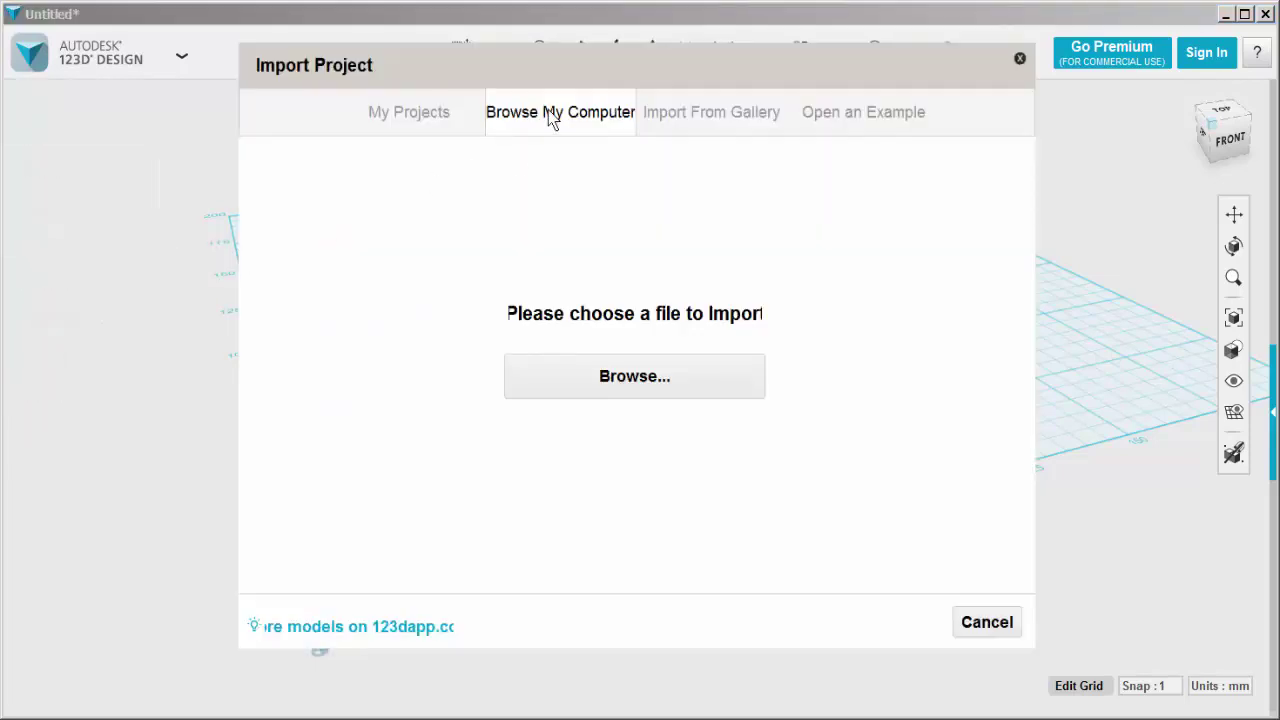
{"action": "left_click", "coordinate": [604, 385]}
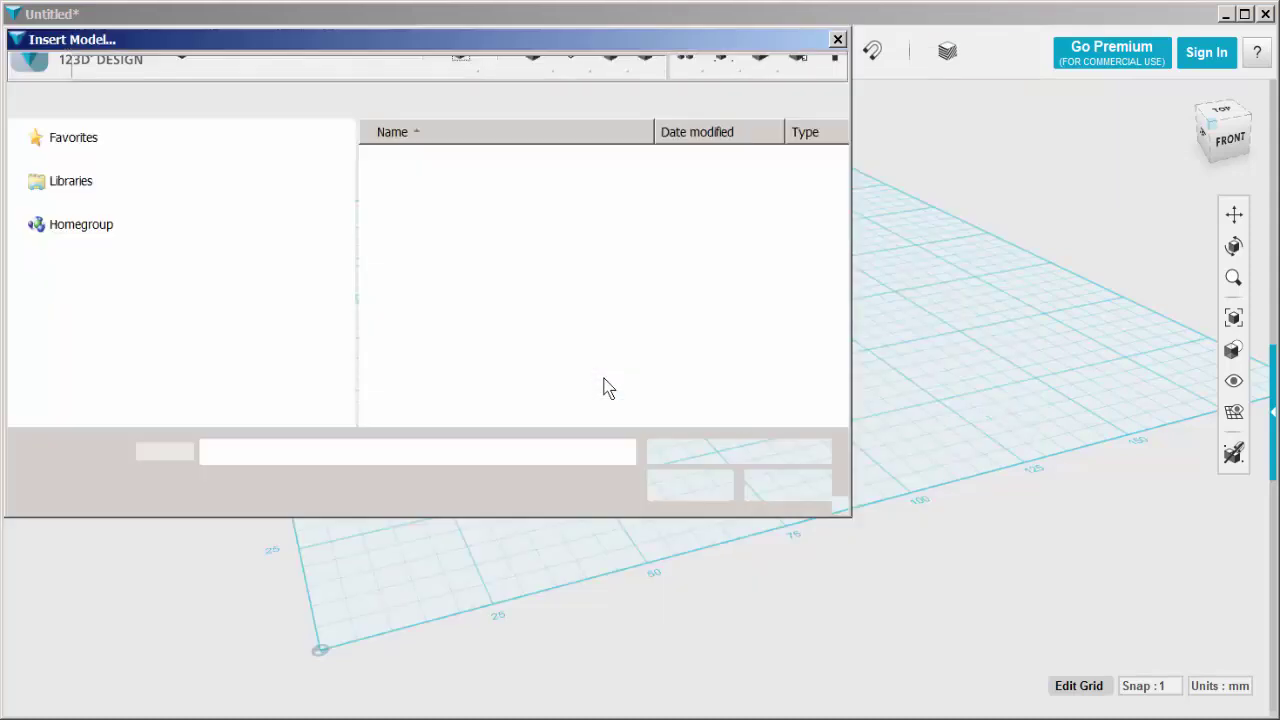
{"action": "double_click", "coordinate": [438, 167]}
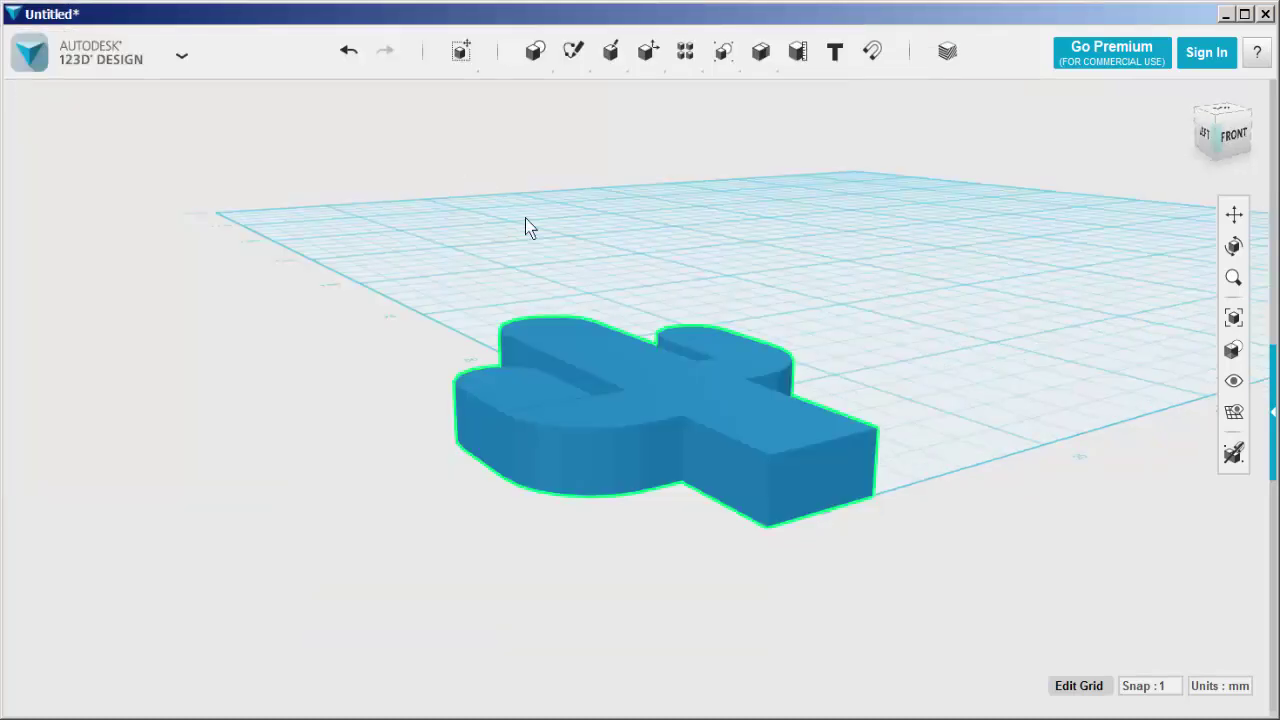
{"action": "right_click_drag", "start_coordinate": [760, 452], "coordinate": [689, 517]}
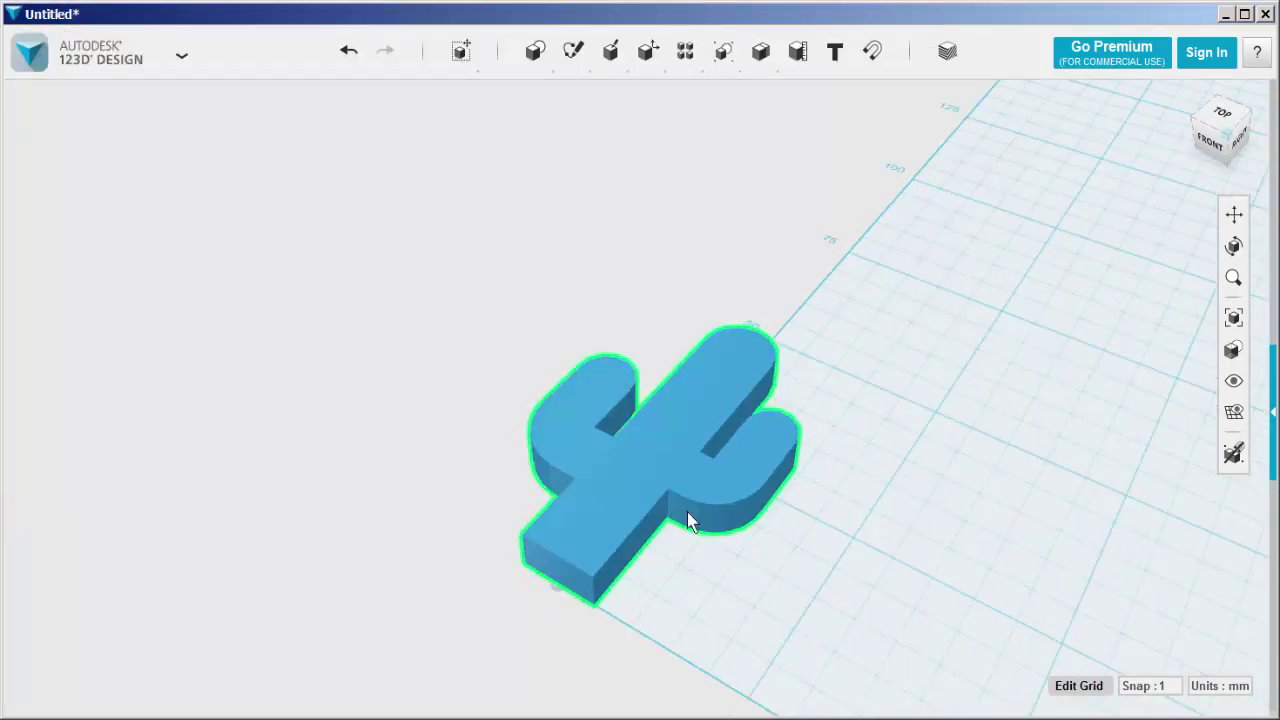
{"action": "middle_click_drag", "start_coordinate": [689, 517], "coordinate": [385, 325]}
{"action": "key", "text": "Escape"}
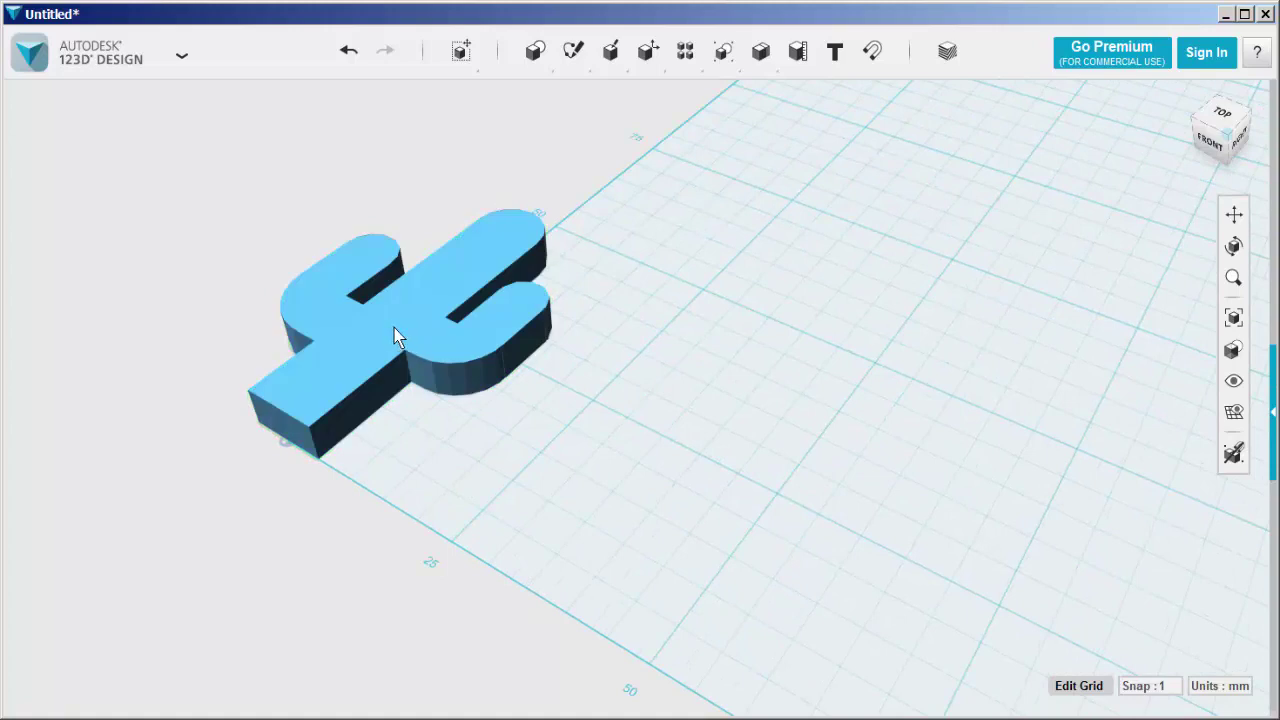
Step: Move the cactus 42 mm along the grid's front edge and 27 mm back from that edge
{"action": "left_click", "coordinate": [397, 329]}
{"action": "left_click", "coordinate": [491, 674]}
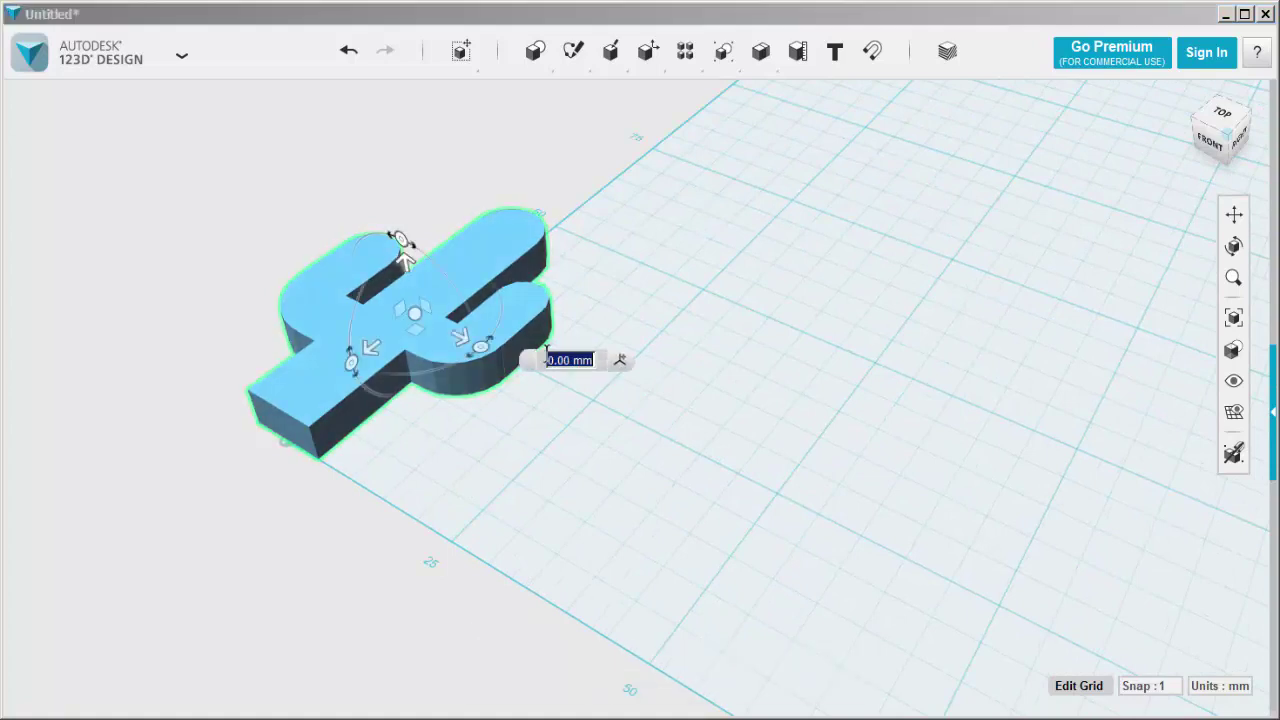
{"action": "type", "text": "42"}
{"action": "key", "text": "Return"}
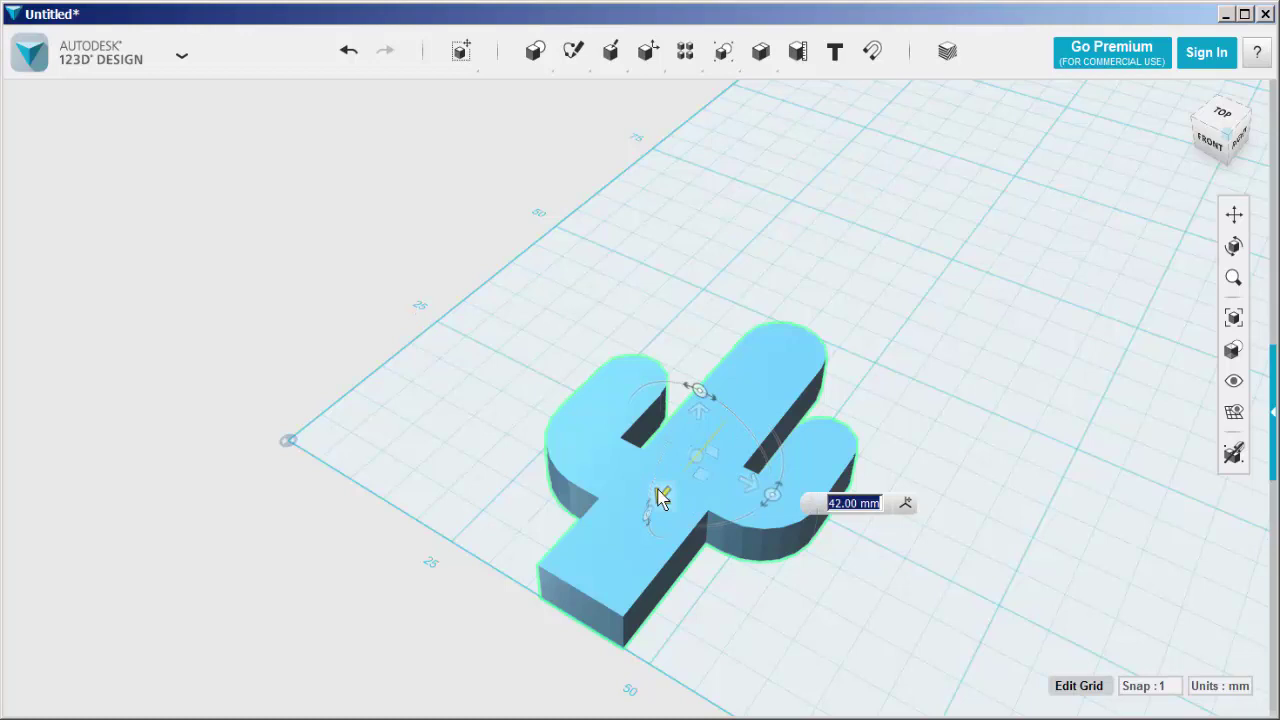
{"action": "left_click_drag", "start_coordinate": [660, 497], "coordinate": [760, 340]}
Step: Move the cactus down 1 mm so that its base sits below the workplane
{"action": "middle_click_drag", "start_coordinate": [608, 349], "coordinate": [420, 280]}
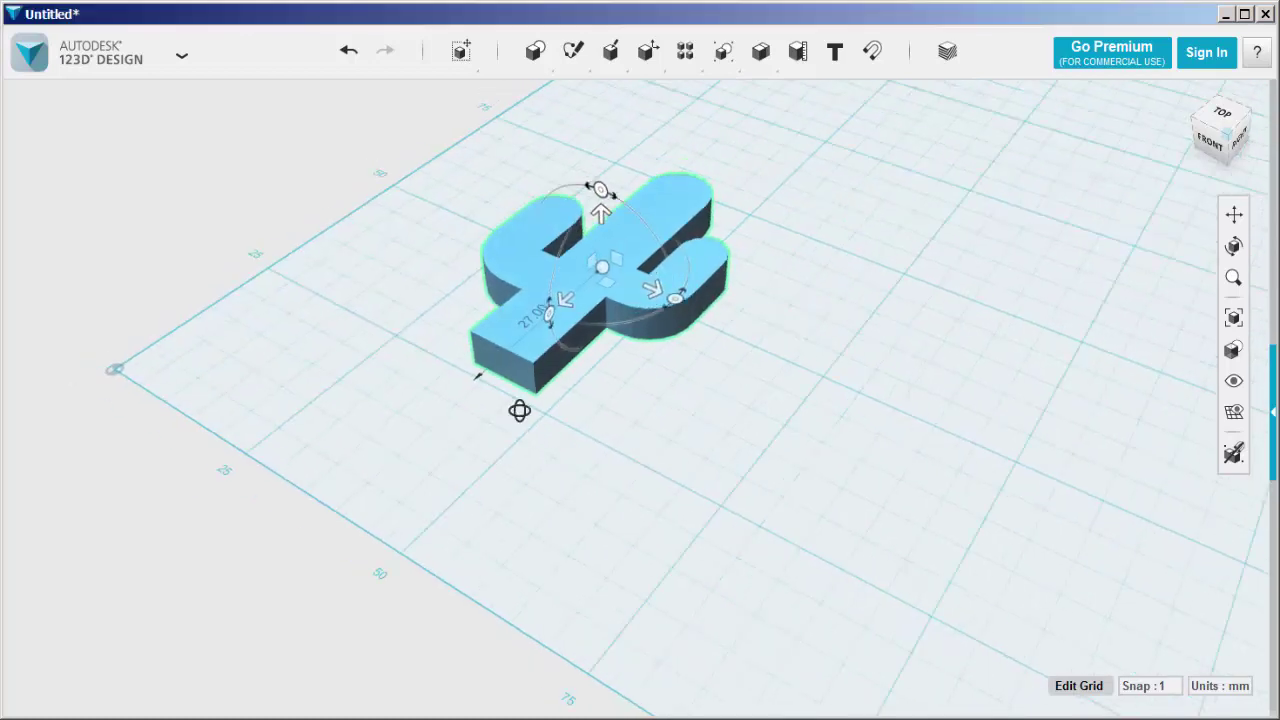
{"action": "right_click_drag", "start_coordinate": [519, 410], "coordinate": [486, 400]}
{"action": "scroll", "coordinate": [627, 213], "scroll_direction": "up", "scroll_amount": 3}
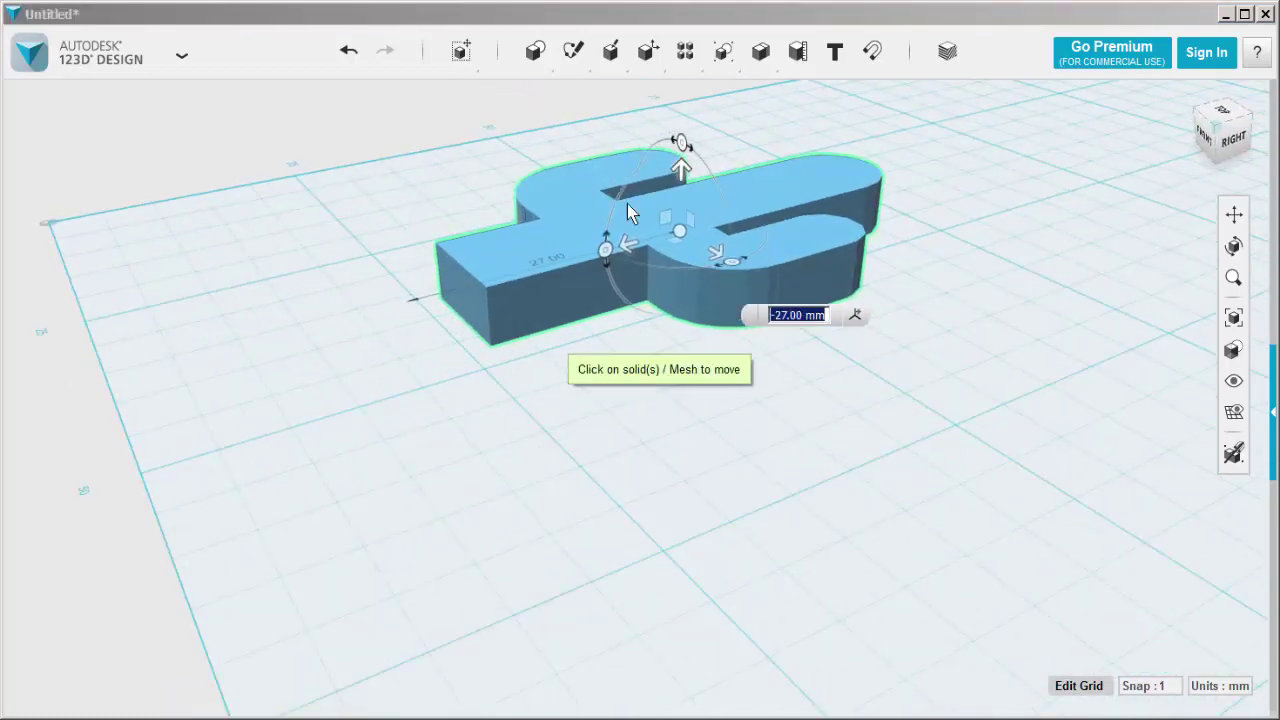
{"action": "left_click_drag", "start_coordinate": [680, 166], "coordinate": [681, 183]}
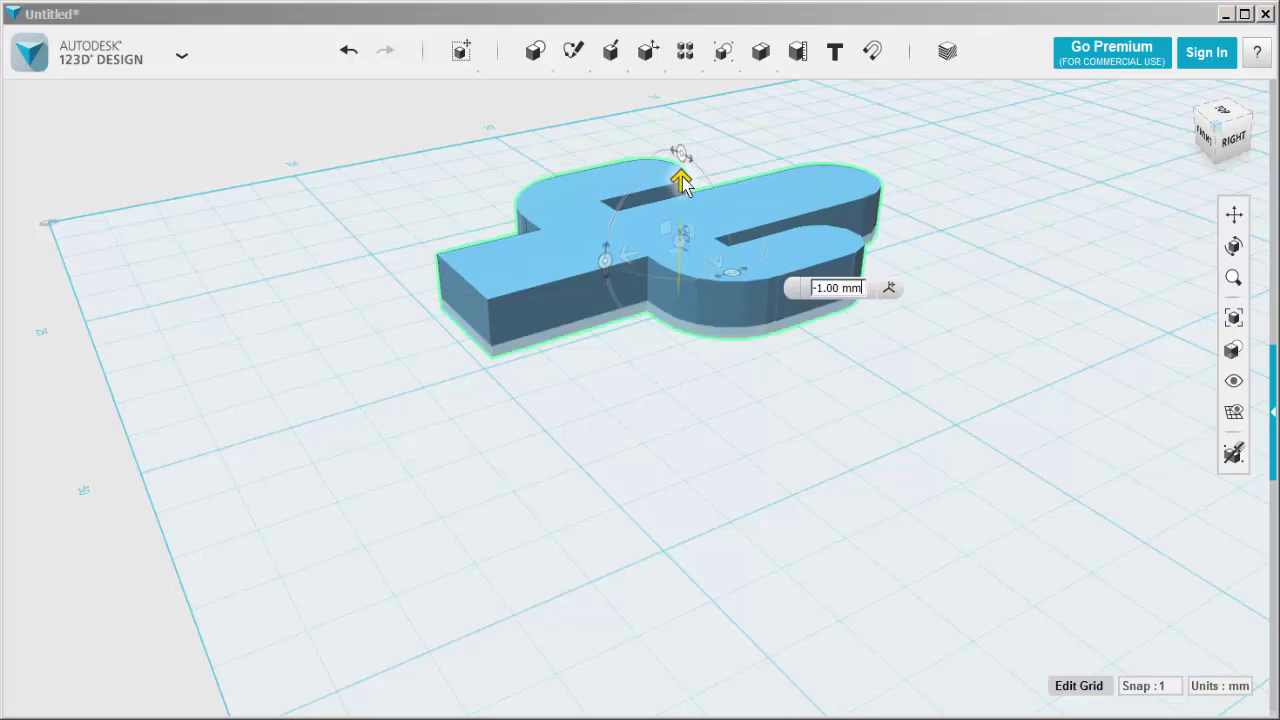
{"action": "left_click", "coordinate": [323, 212]}
Step: Export the cactus's outline at the workplane as a 2D SVG file named cactus and switch to Inkscape to view cactus.svg
{"action": "right_click_drag", "start_coordinate": [437, 529], "coordinate": [437, 477]}
{"action": "left_click", "coordinate": [30, 53]}
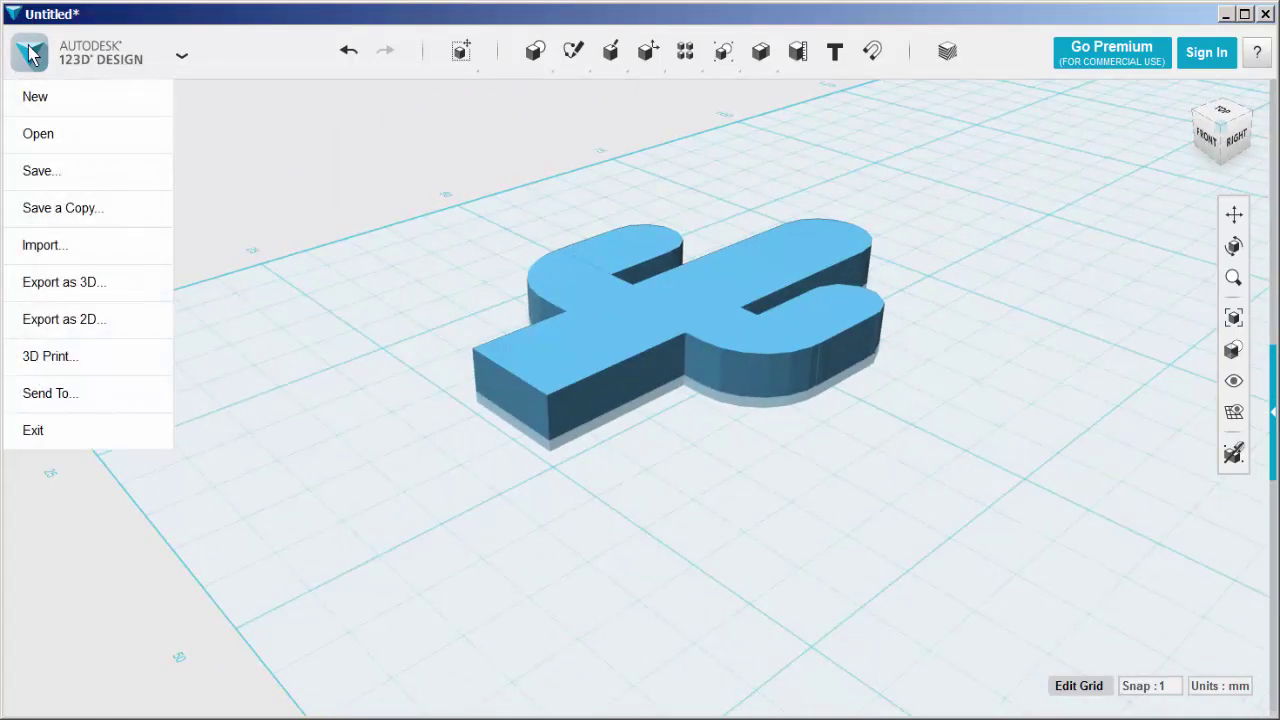
{"action": "mouse_move", "coordinate": [38, 330]}
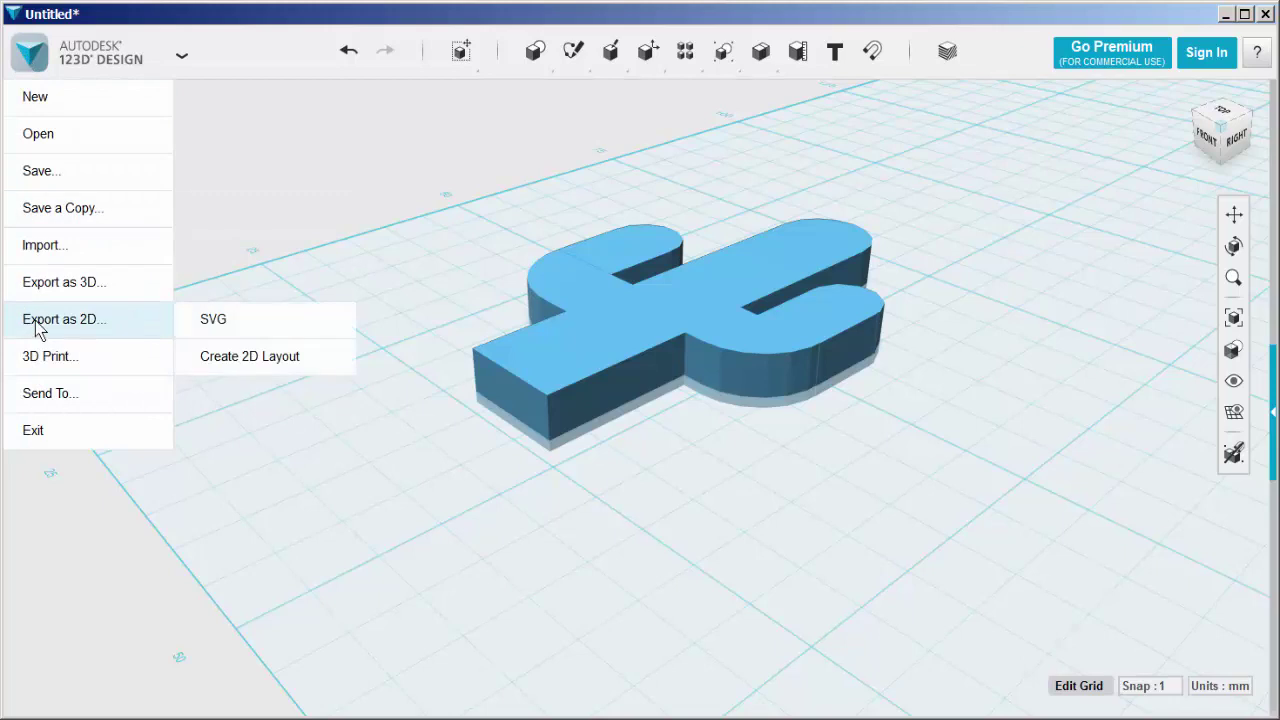
{"action": "left_click", "coordinate": [215, 320]}
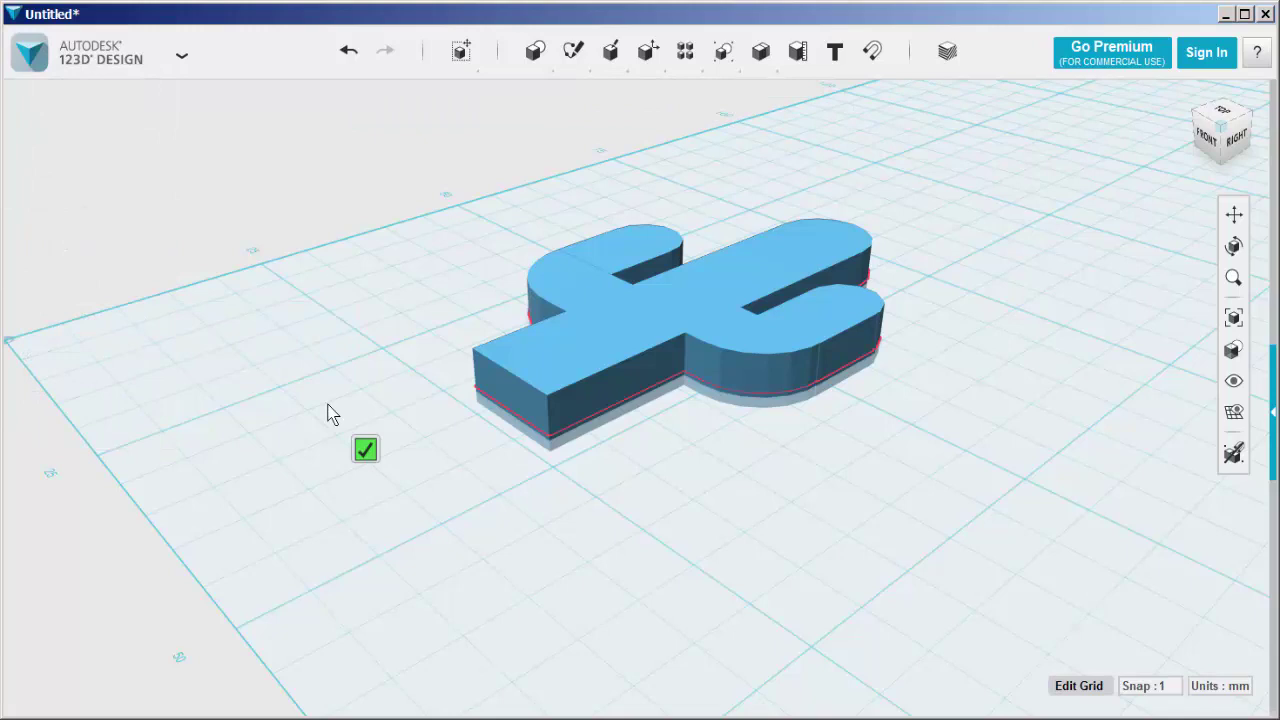
{"action": "left_click", "coordinate": [365, 451]}
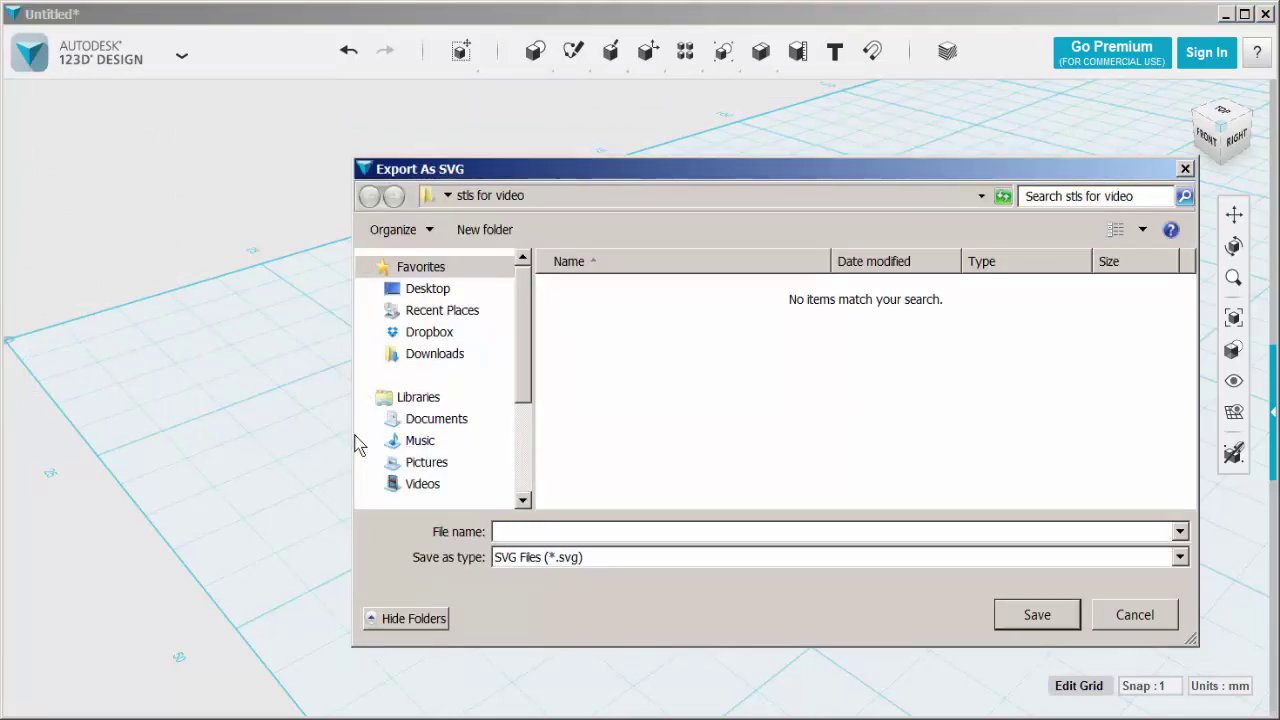
{"action": "type", "text": "cactus"}
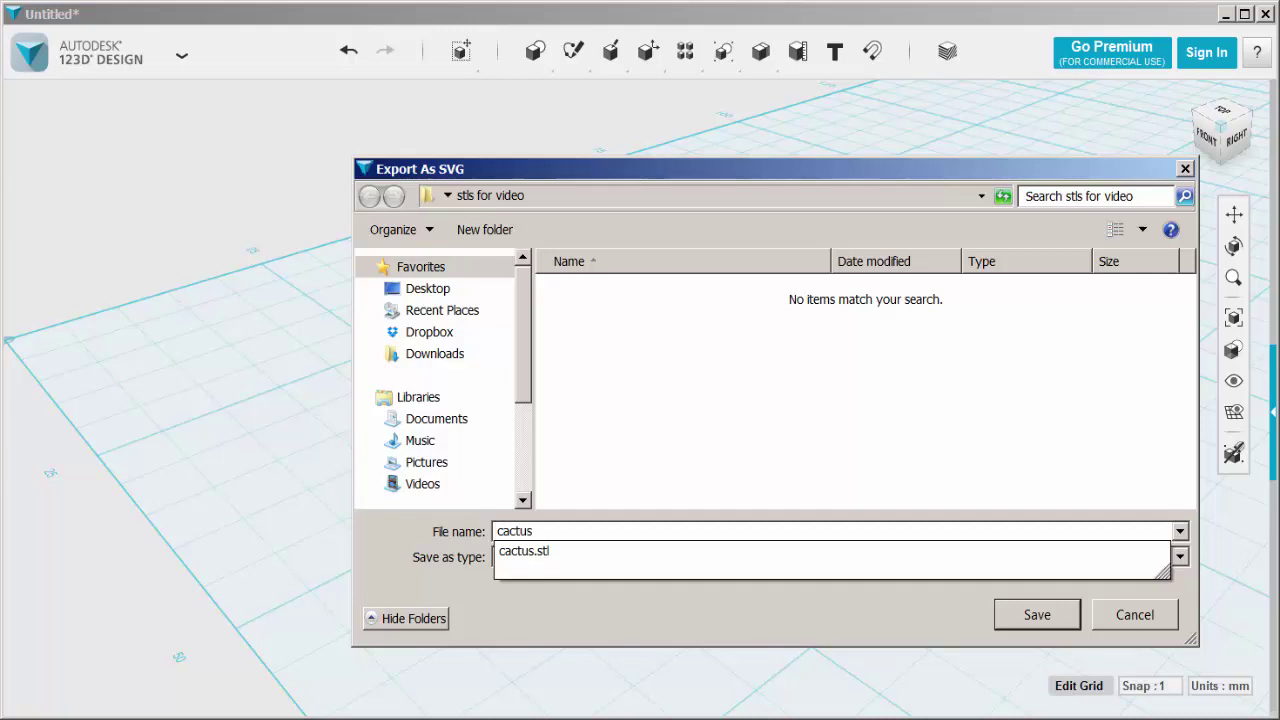
{"action": "left_click", "coordinate": [1030, 615]}
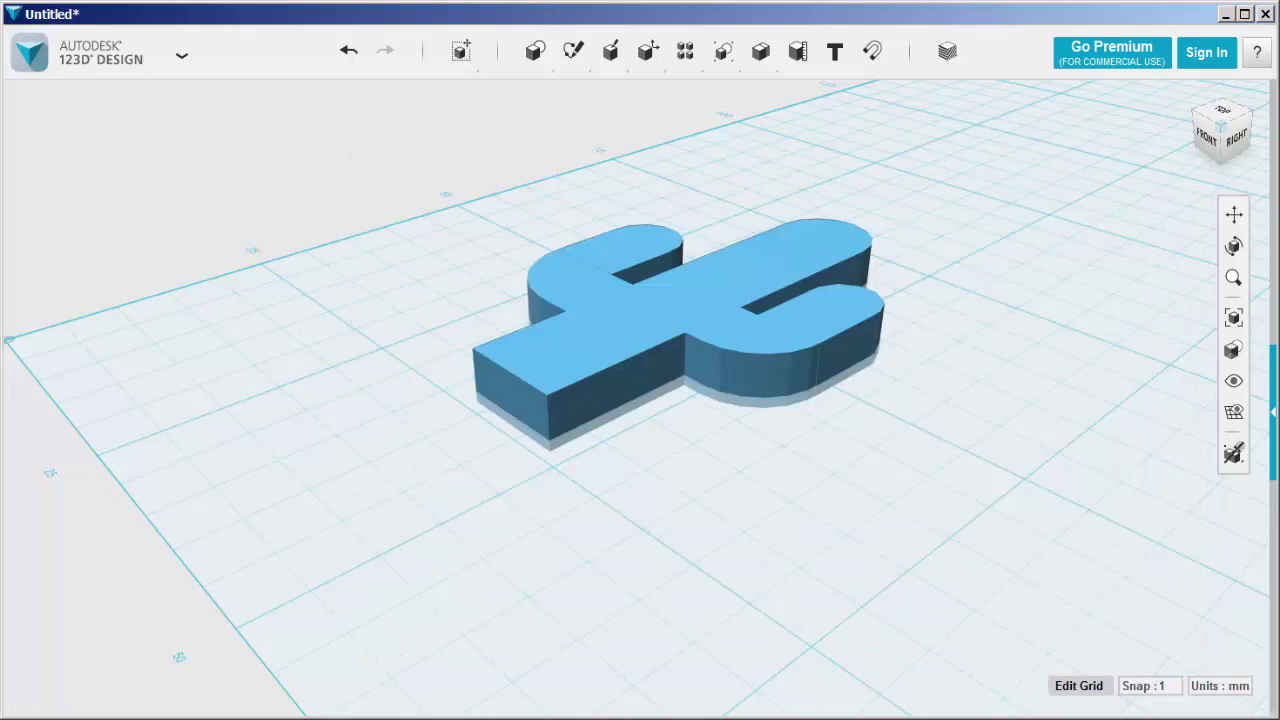
{"action": "key", "text": "alt+Tab"}
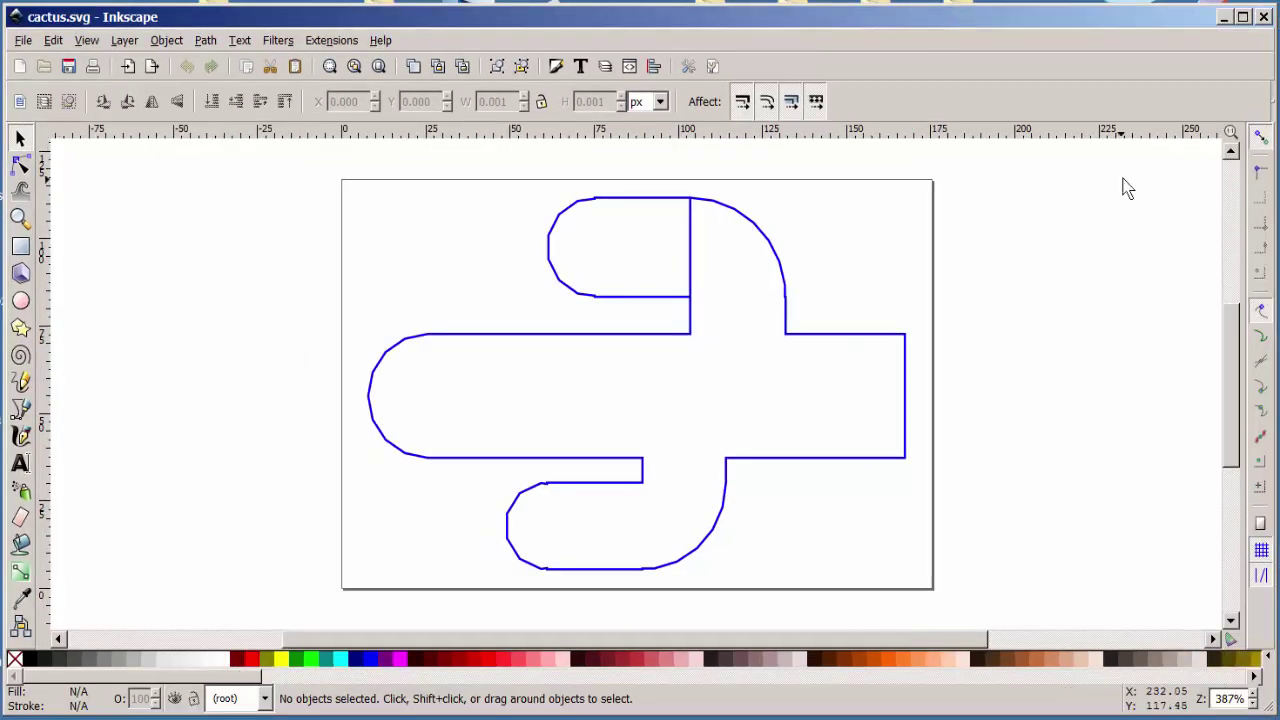